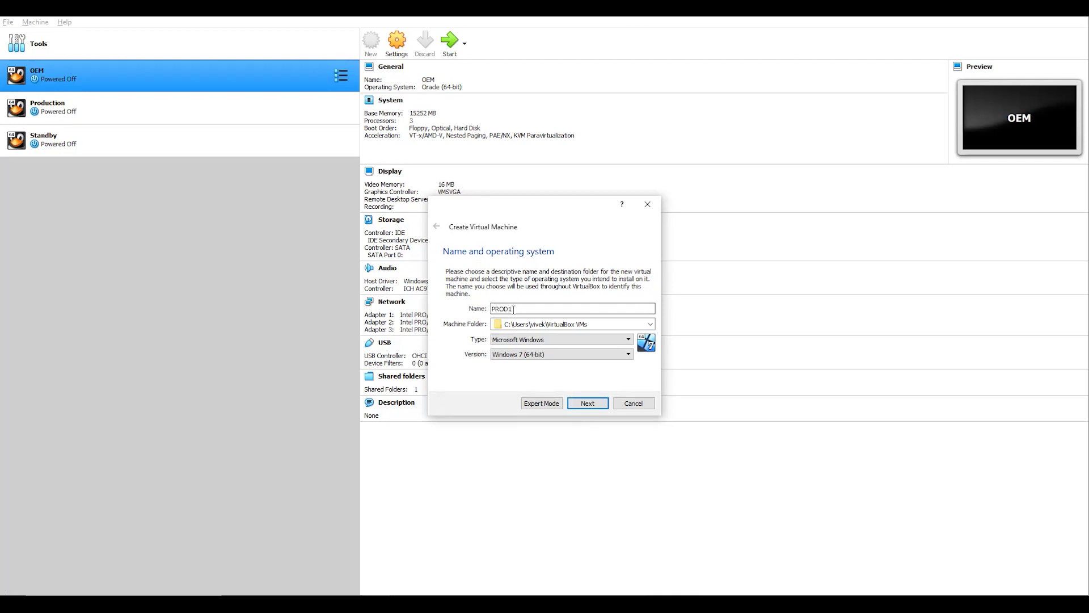
- Set the new PROD1 virtual machine's operating system type to Linux, version Oracle (64-bit), keeping the default machine folder
click(650, 324)
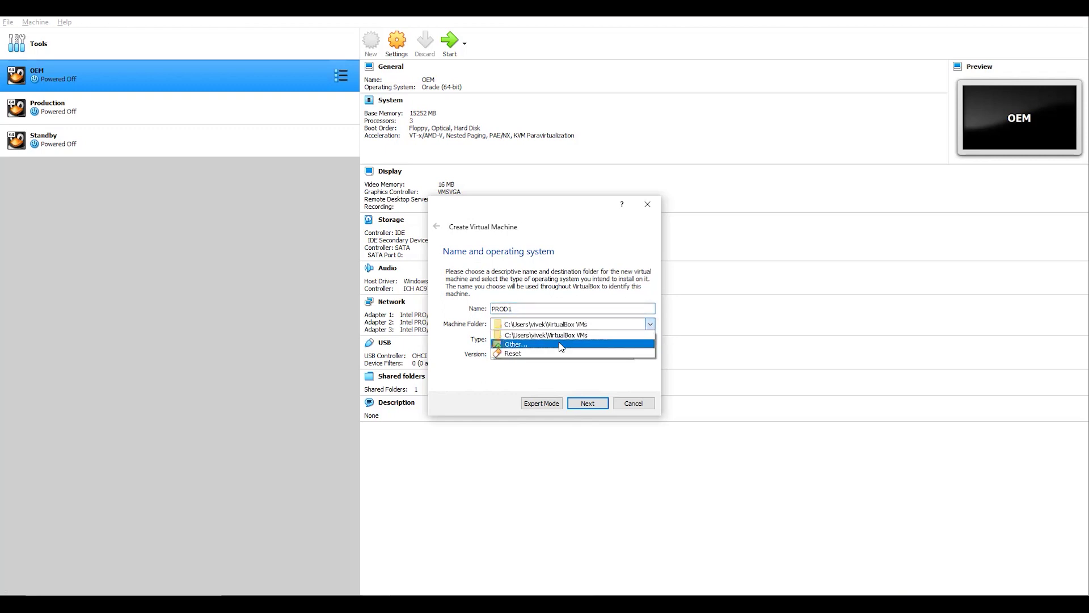
click(520, 366)
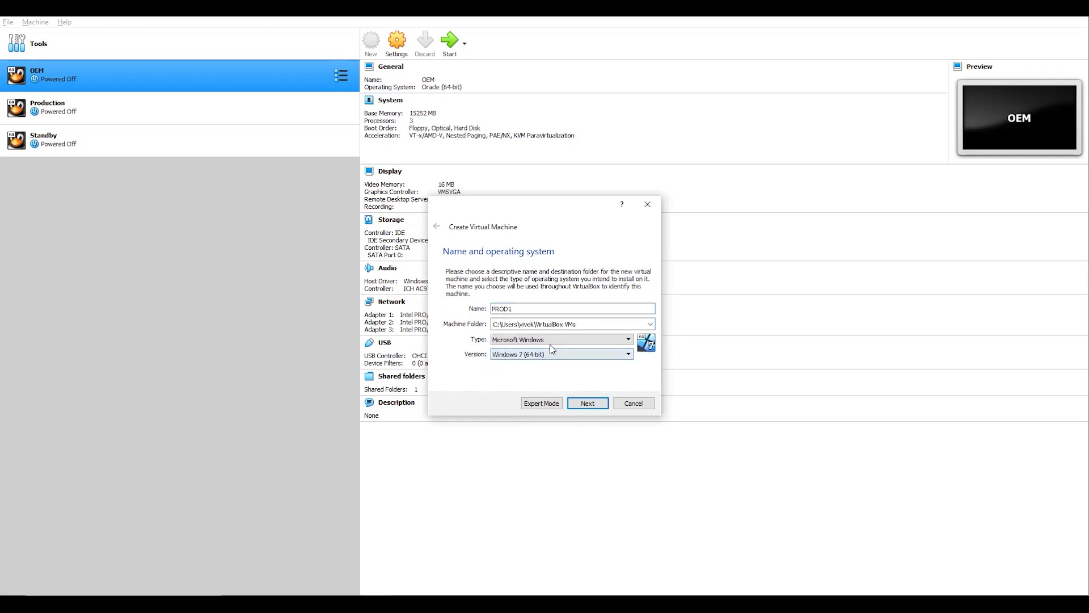
click(546, 342)
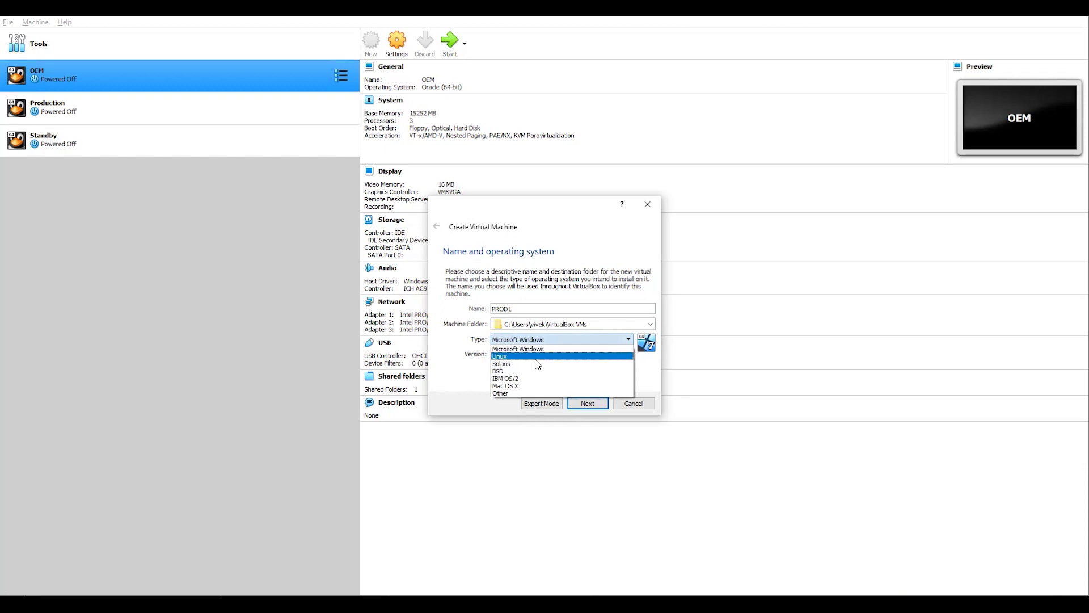
click(536, 360)
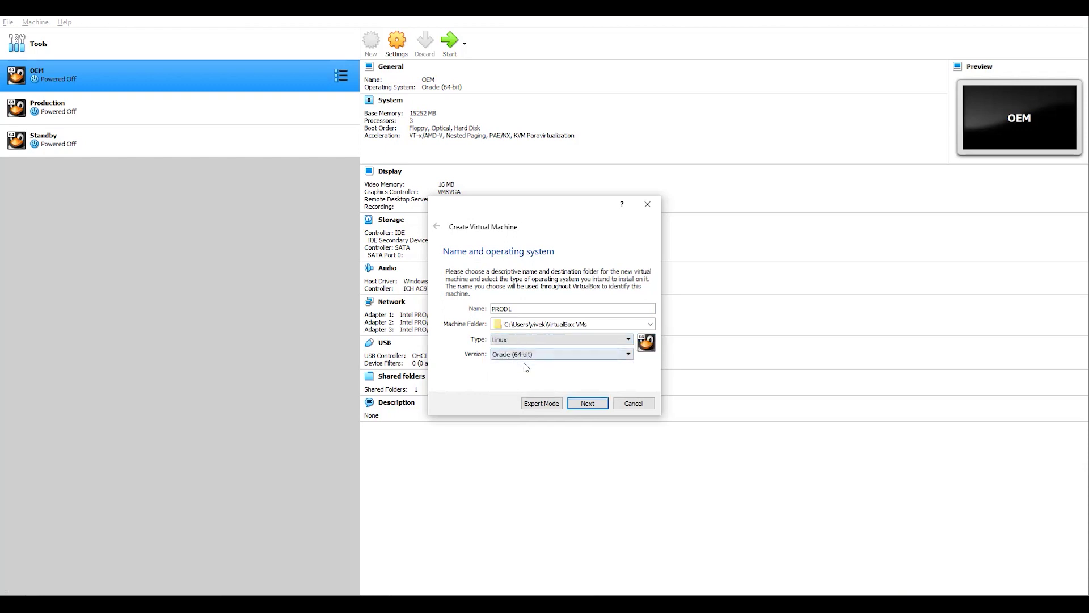
click(585, 404)
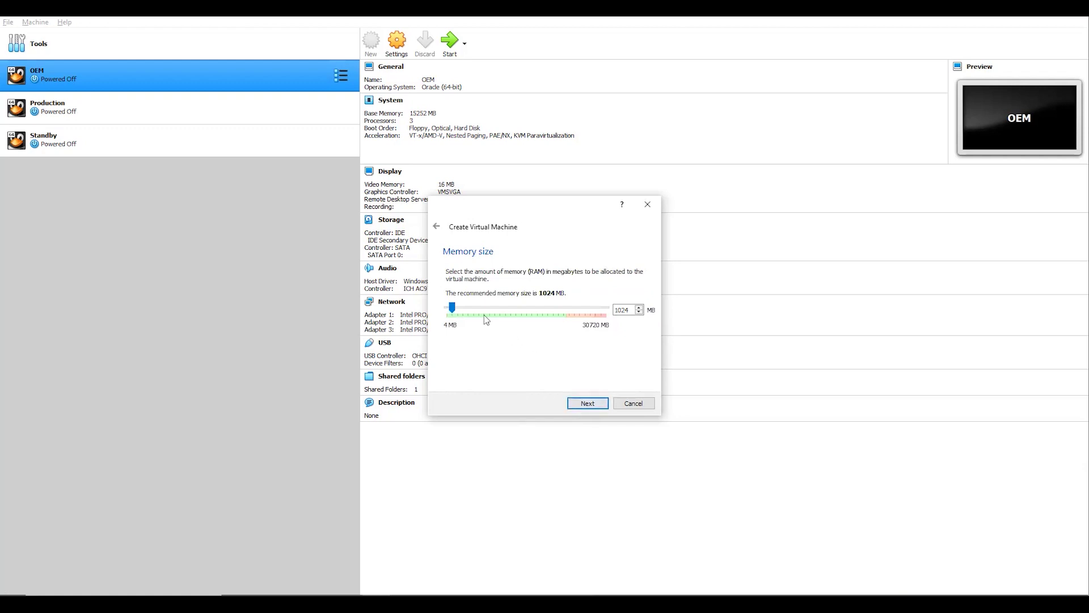
- Allocate 6000 MB of memory to the new virtual machine and continue to the hard disk setup
drag(458, 307, 483, 311)
drag(628, 310, 613, 314)
text(6000)
click(587, 403)
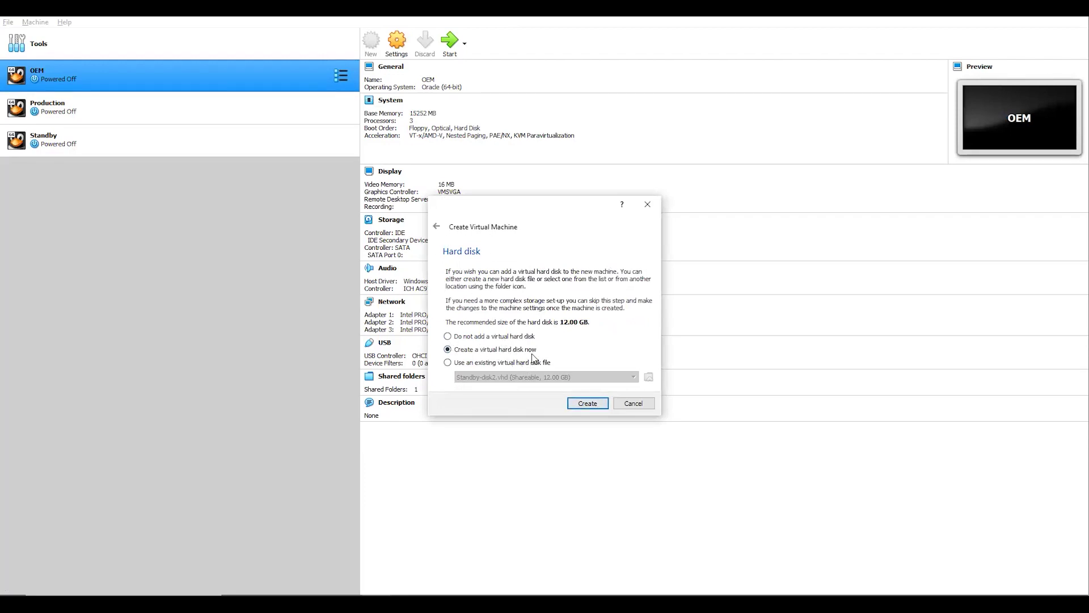
- Choose to create a new virtual hard disk in VHD format with dynamically allocated storage
click(587, 404)
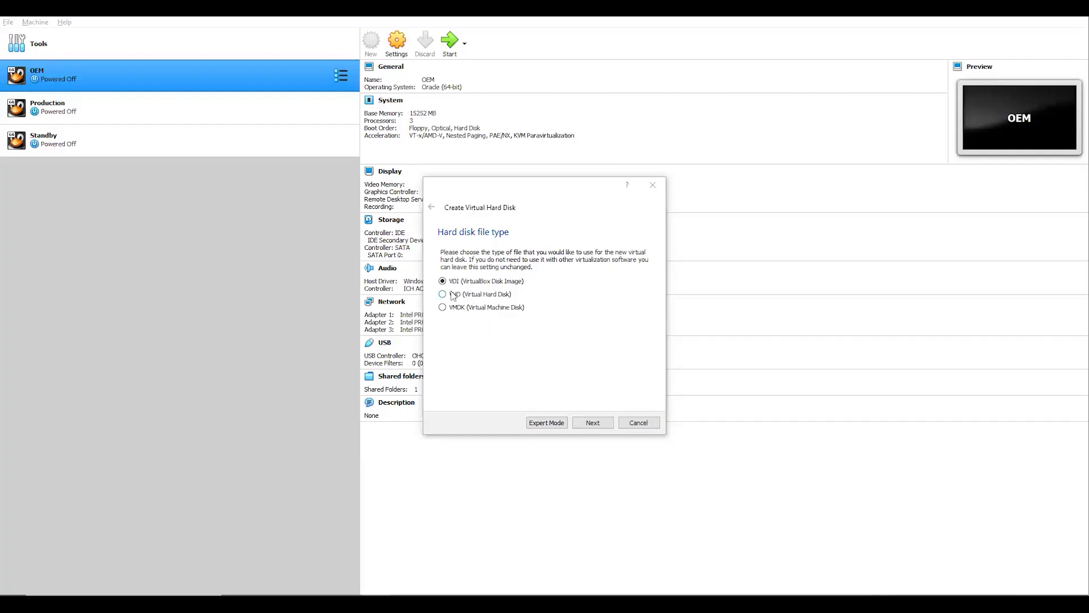
click(470, 295)
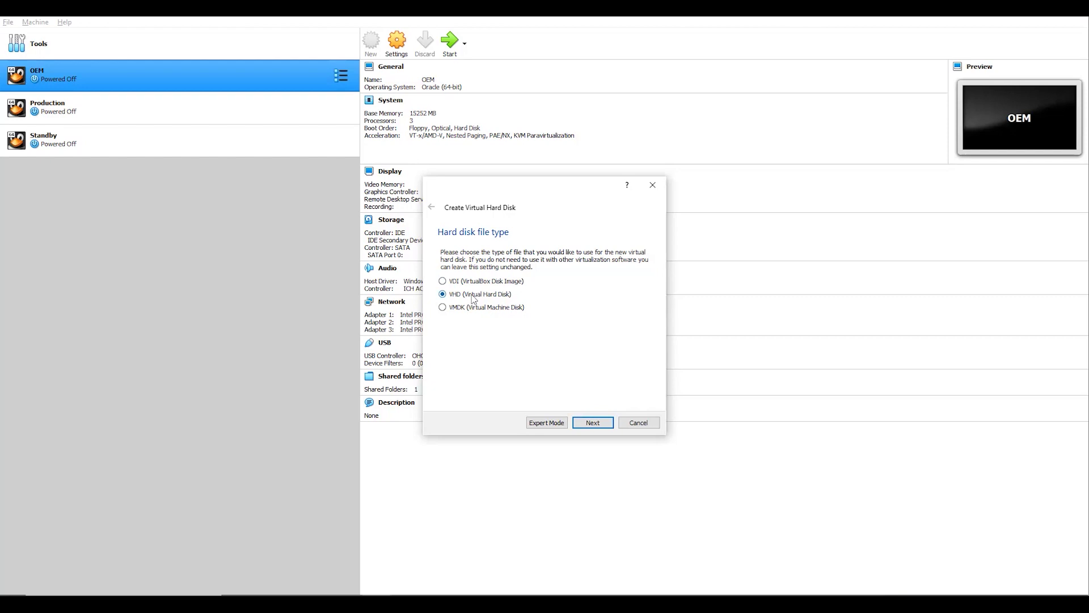
click(586, 425)
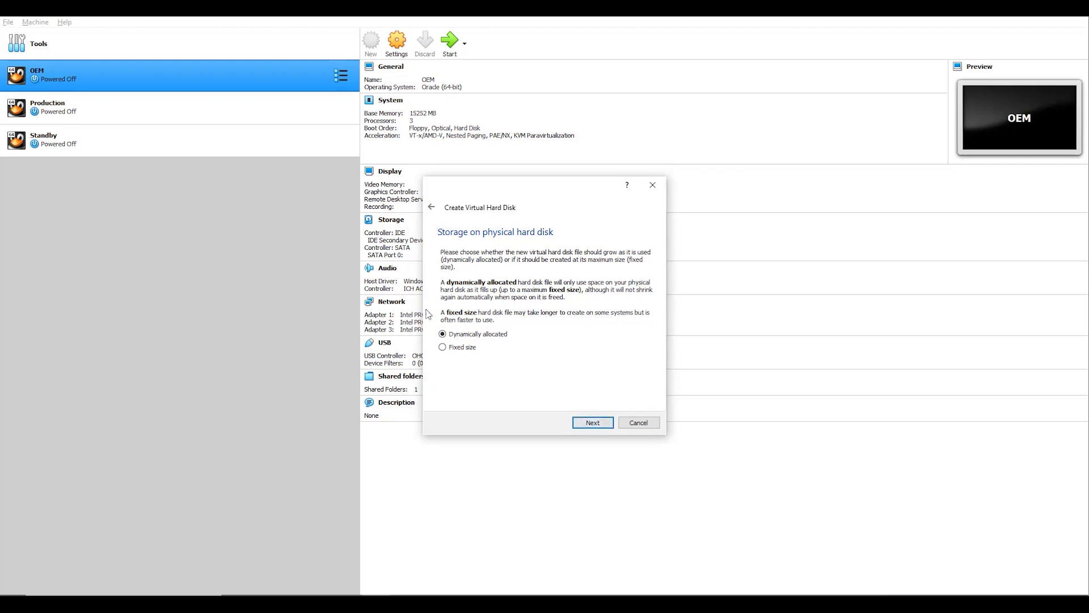
click(601, 425)
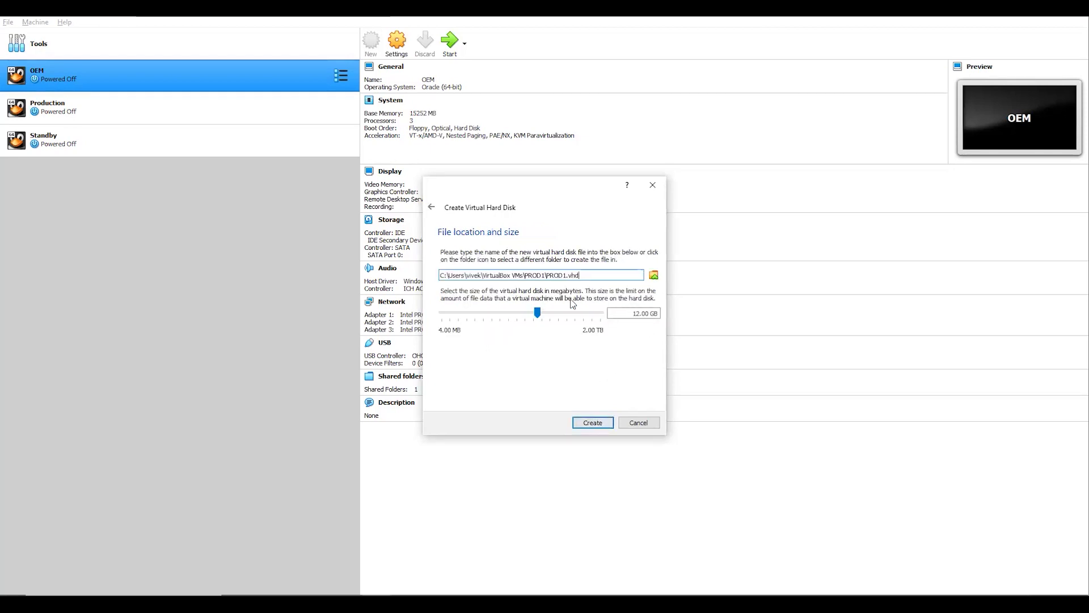
- Set the virtual hard disk size to 80 GB and create the disk
drag(640, 314, 633, 314)
text(80)
click(593, 423)
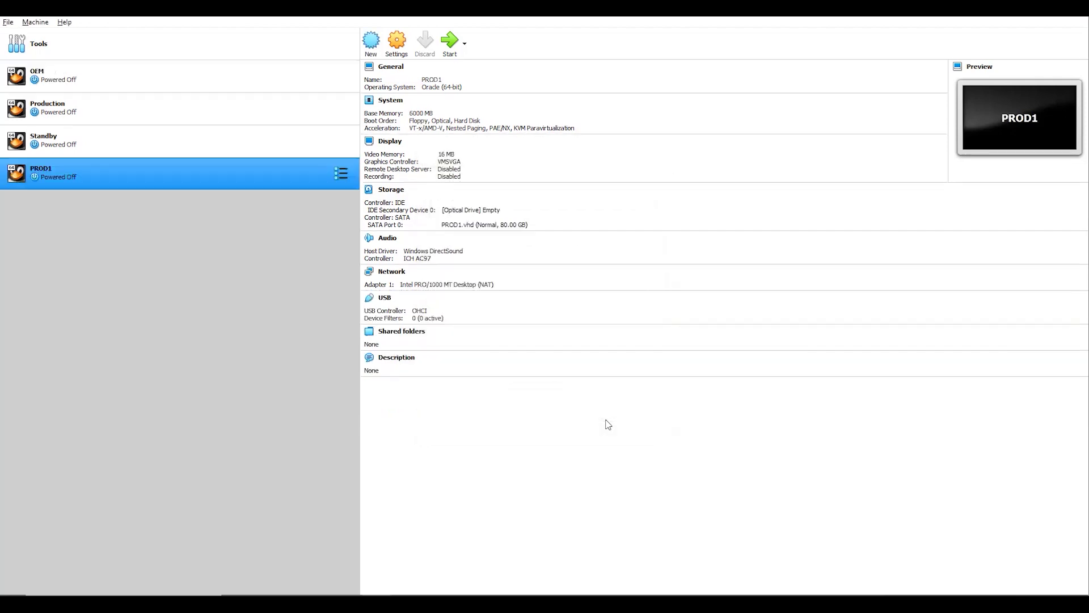
- Set both Shared Clipboard and Drag'n'Drop to Bidirectional in PROD1's advanced general settings
click(398, 45)
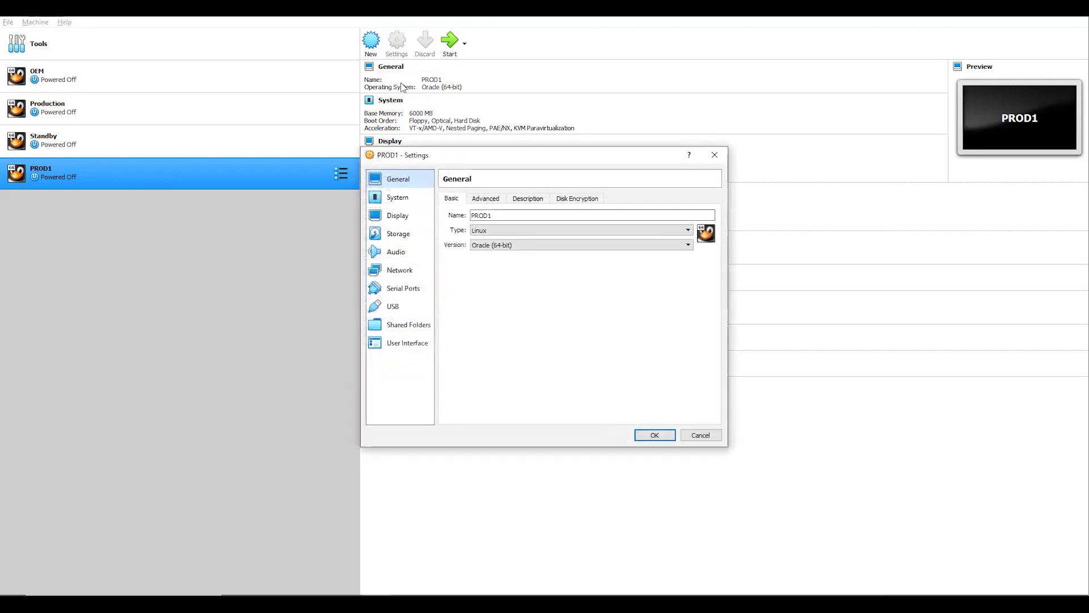
click(485, 198)
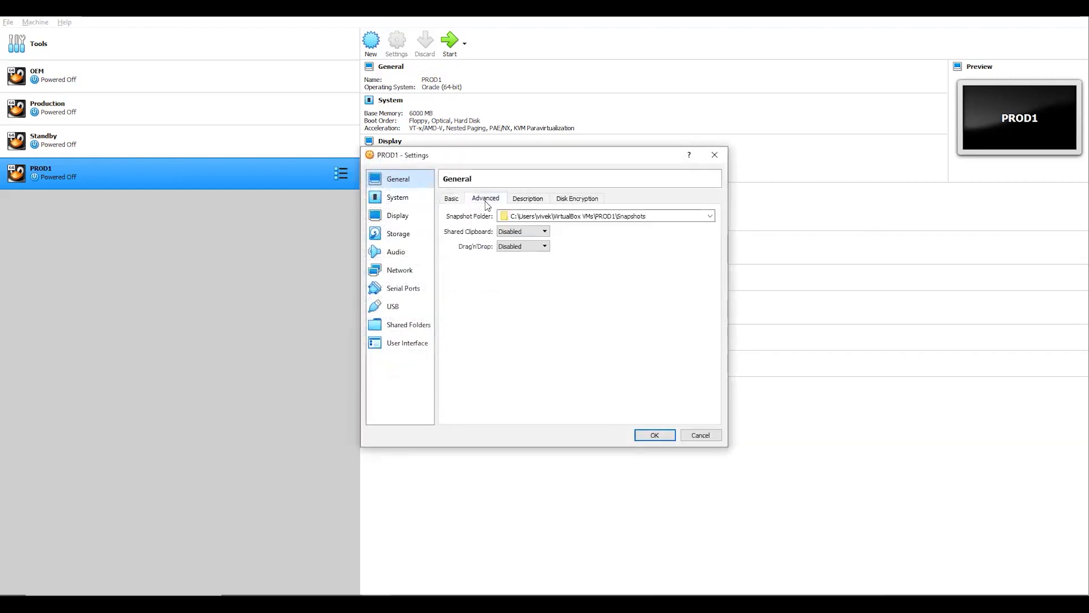
click(453, 199)
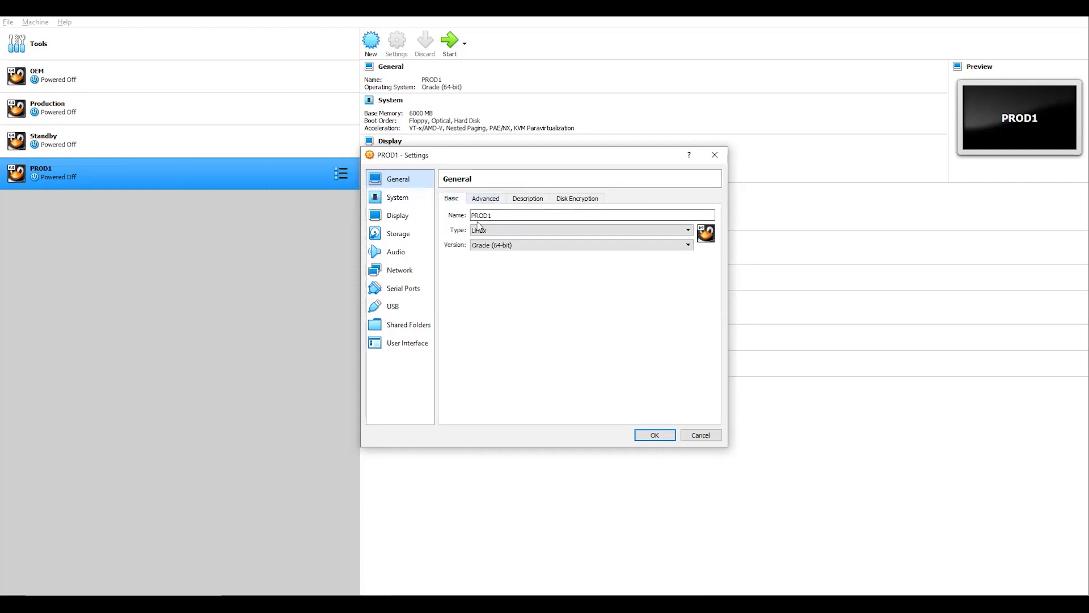
click(486, 198)
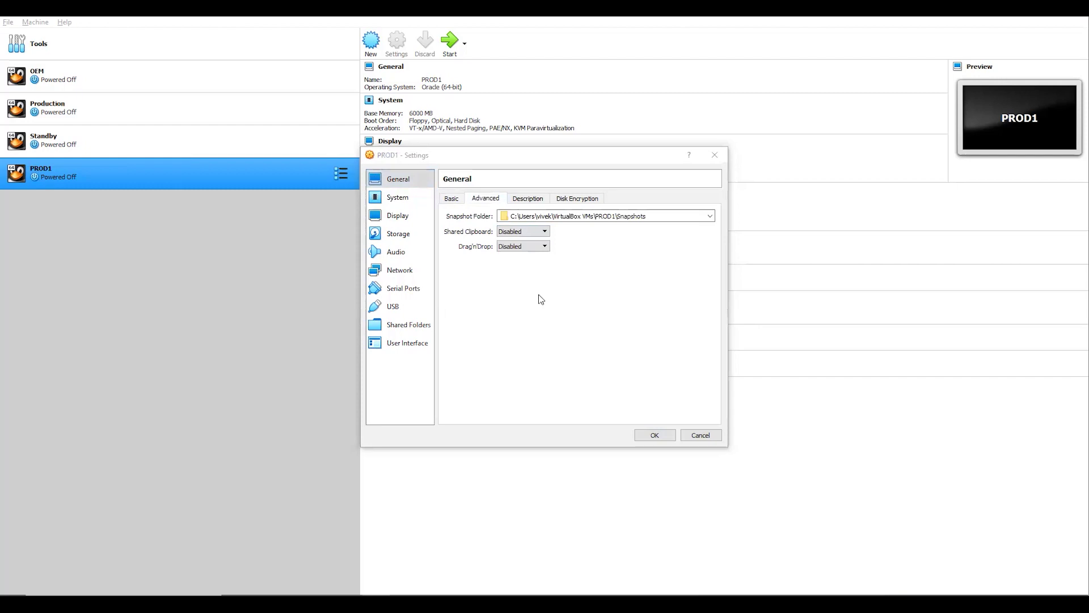
click(533, 232)
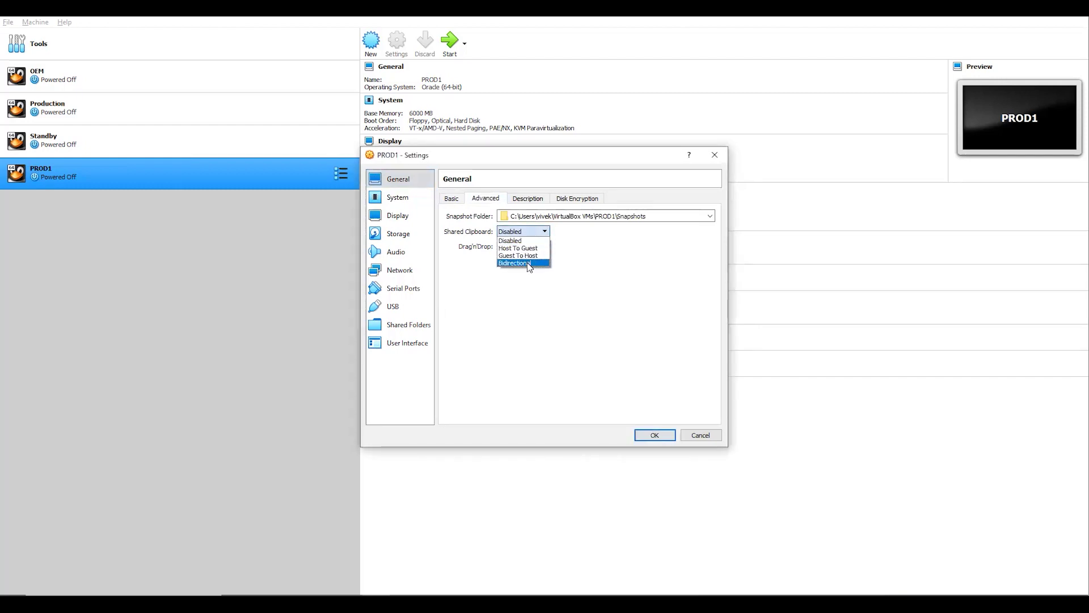
click(532, 248)
click(536, 277)
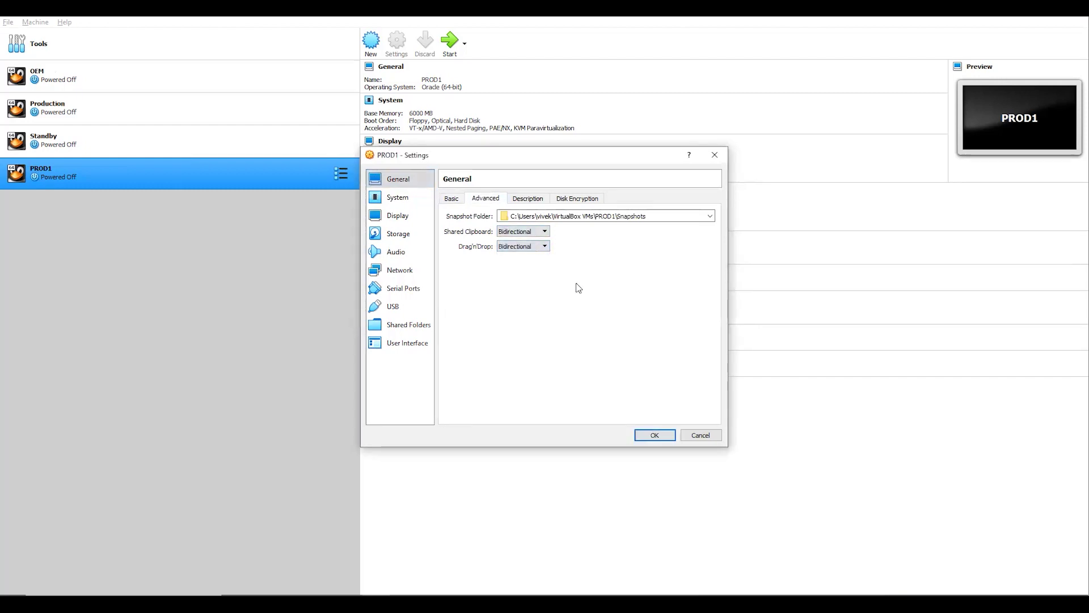
- Assign 2 processors to PROD1 in its system settings, after checking the description and disk encryption options
click(524, 202)
click(572, 206)
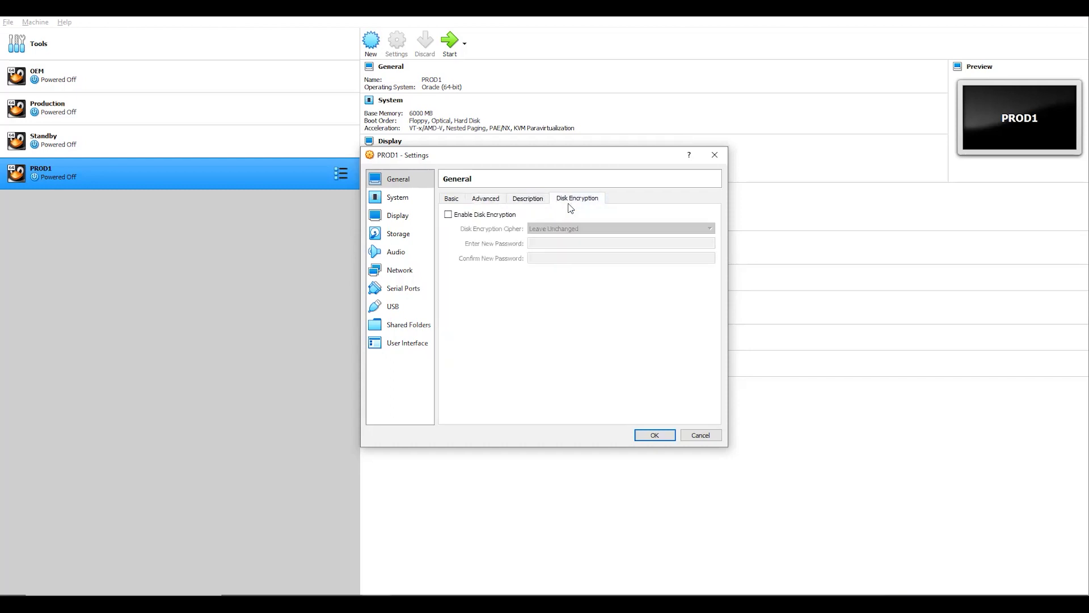
click(408, 201)
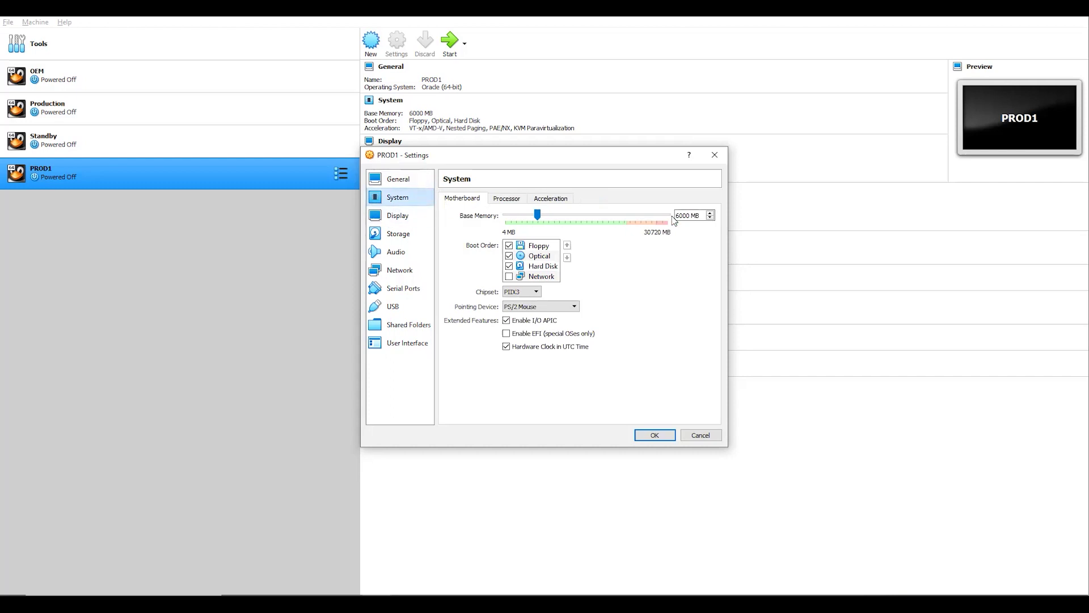
click(516, 200)
drag(513, 219, 530, 216)
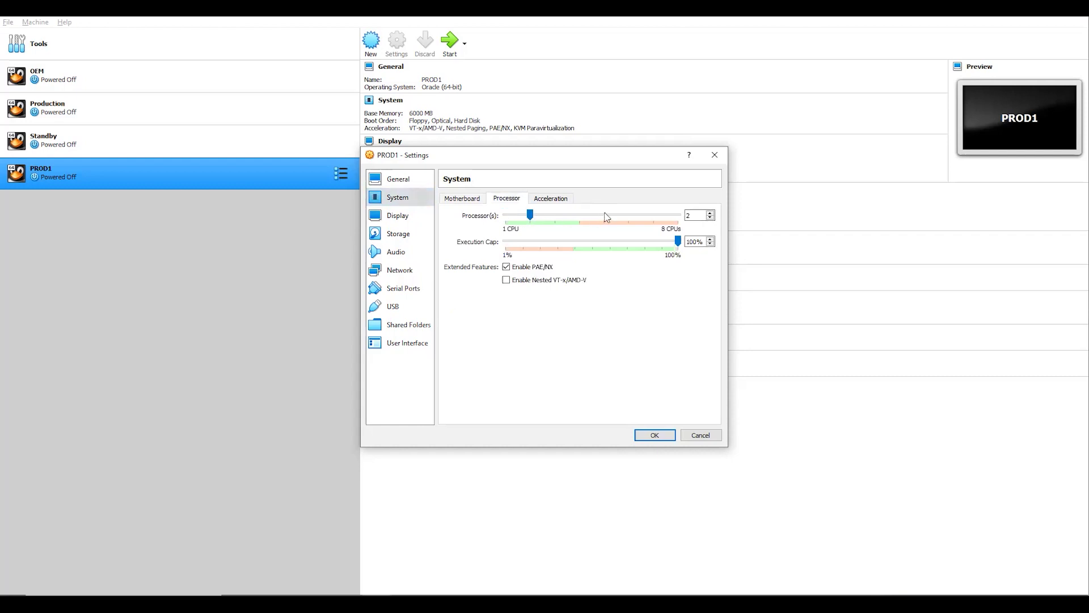
- Review PROD1's acceleration, motherboard, display and storage settings
click(549, 202)
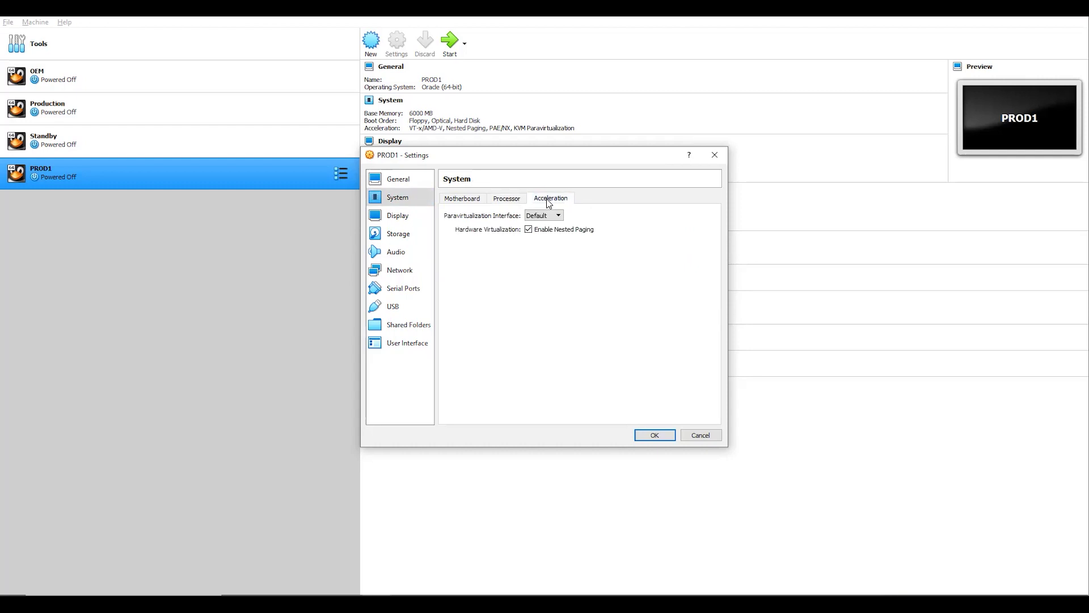
click(462, 198)
click(396, 216)
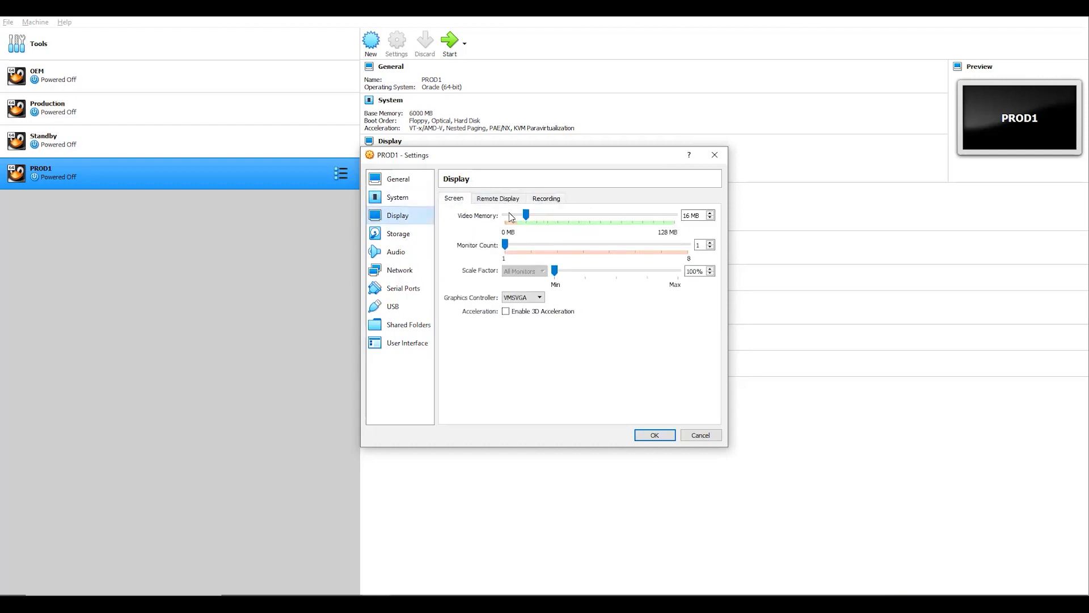
click(511, 204)
click(543, 201)
click(455, 199)
click(416, 233)
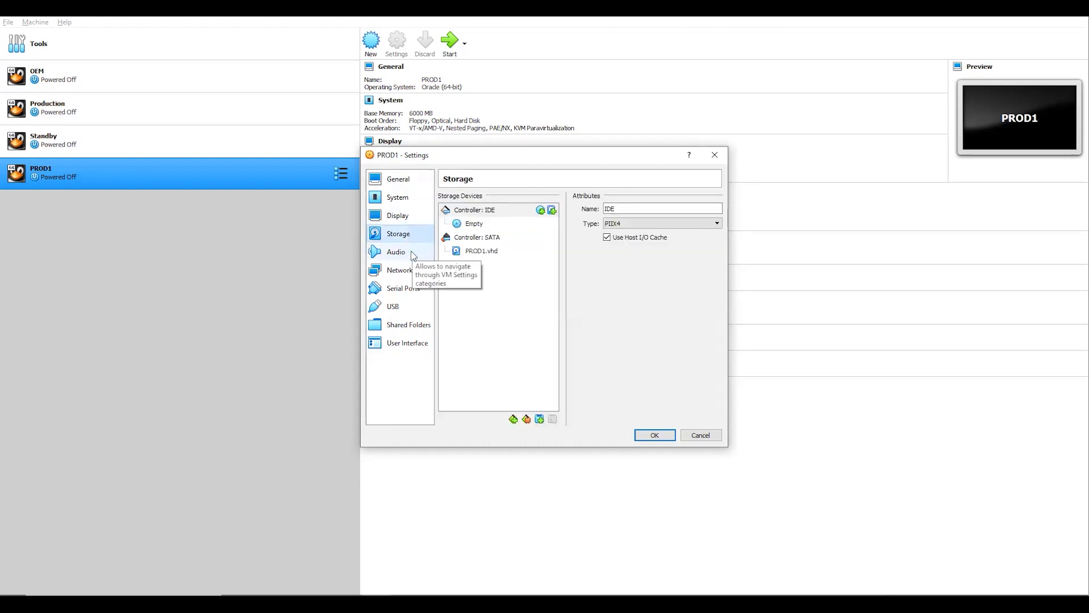
- Attach PROD1's network Adapter 1 to an Internal Network named pubnet
click(403, 271)
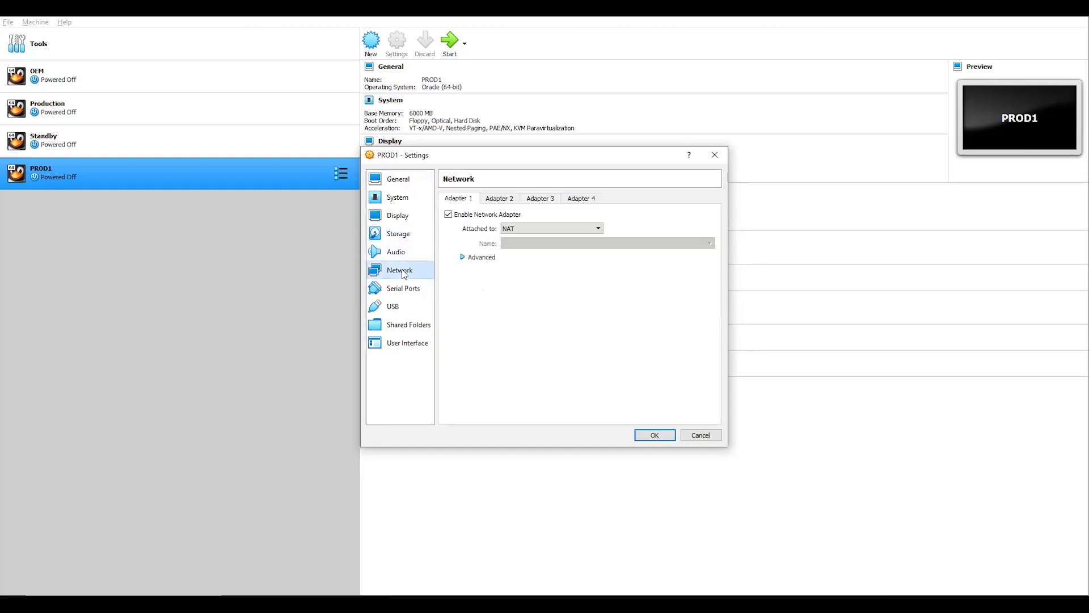
click(527, 224)
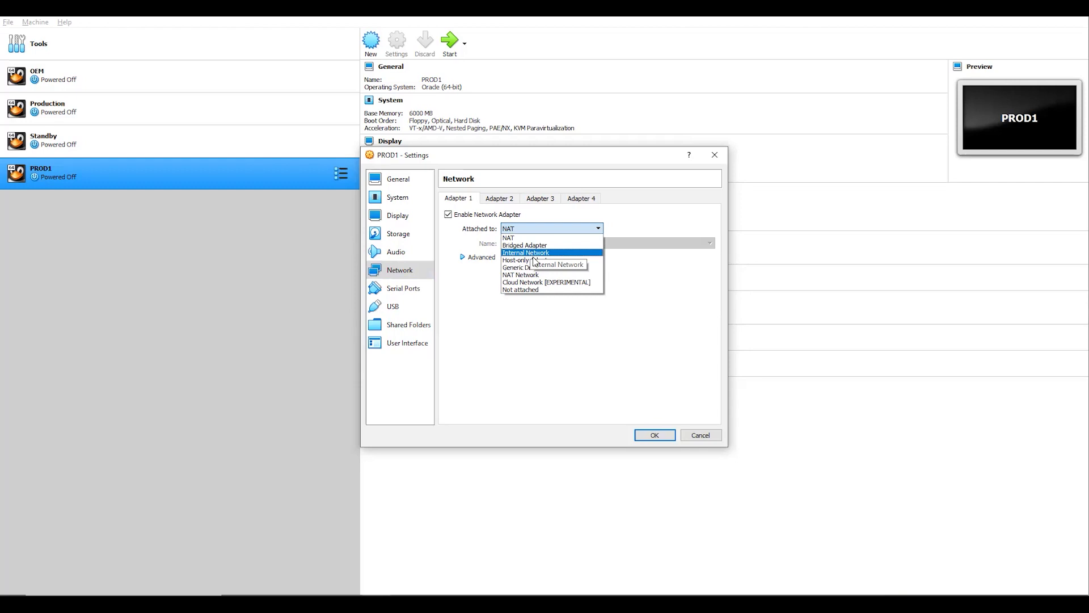
click(539, 252)
double_click(525, 243)
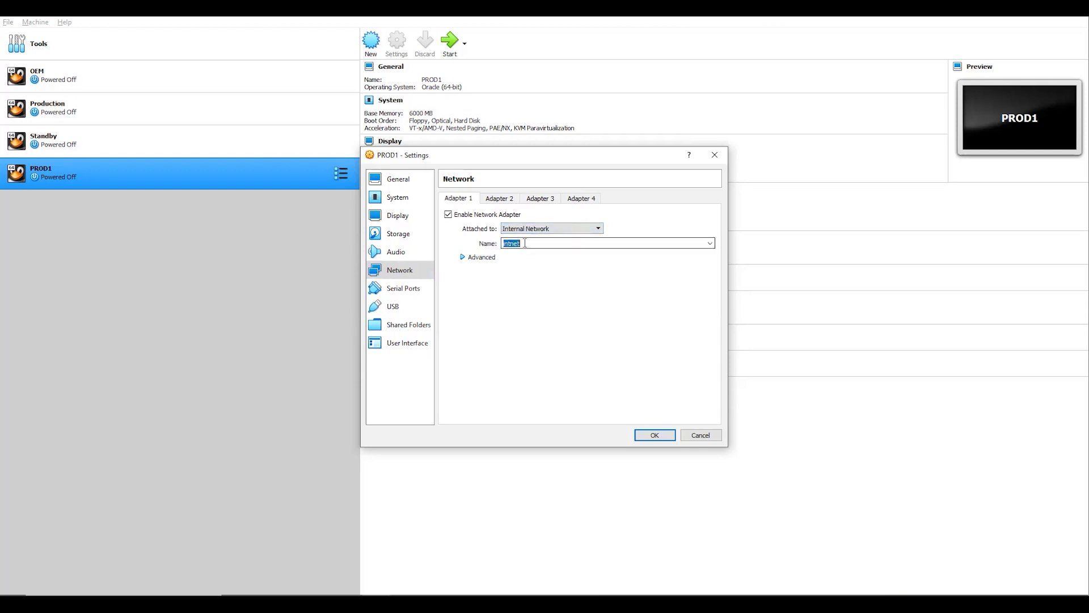
text(P)
key(BackSpace)
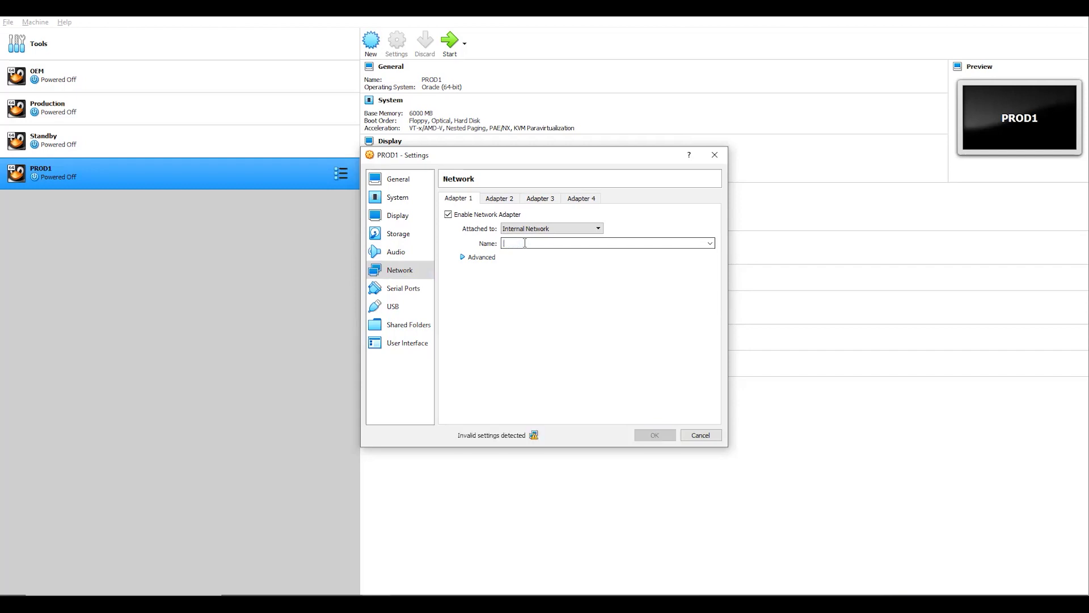
text(pubnet)
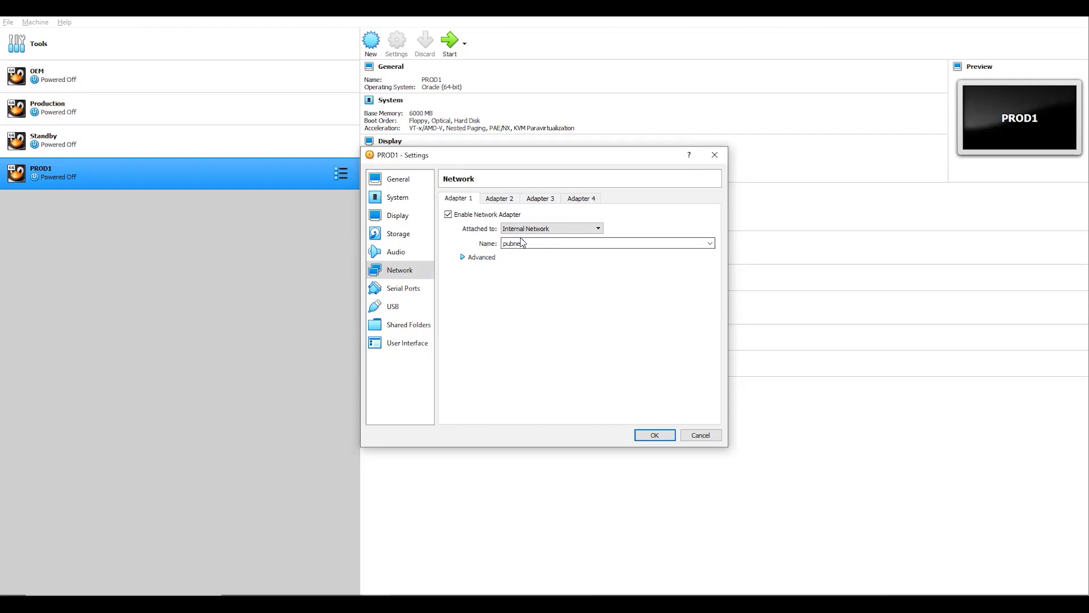
- Enable network Adapter 2 and attach it to an Internal Network named privnet
click(505, 201)
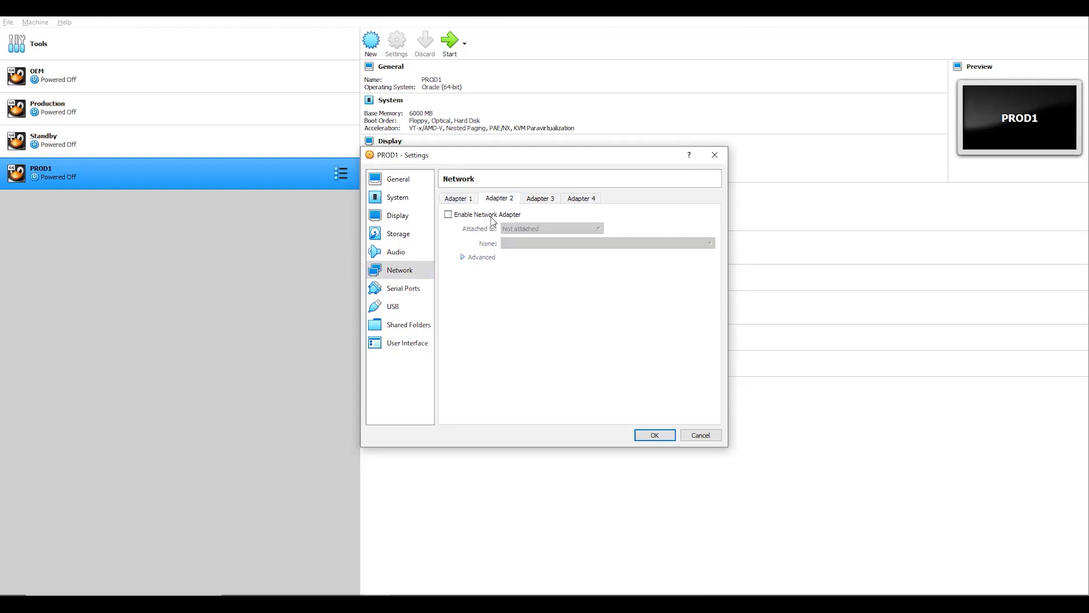
click(490, 217)
click(516, 229)
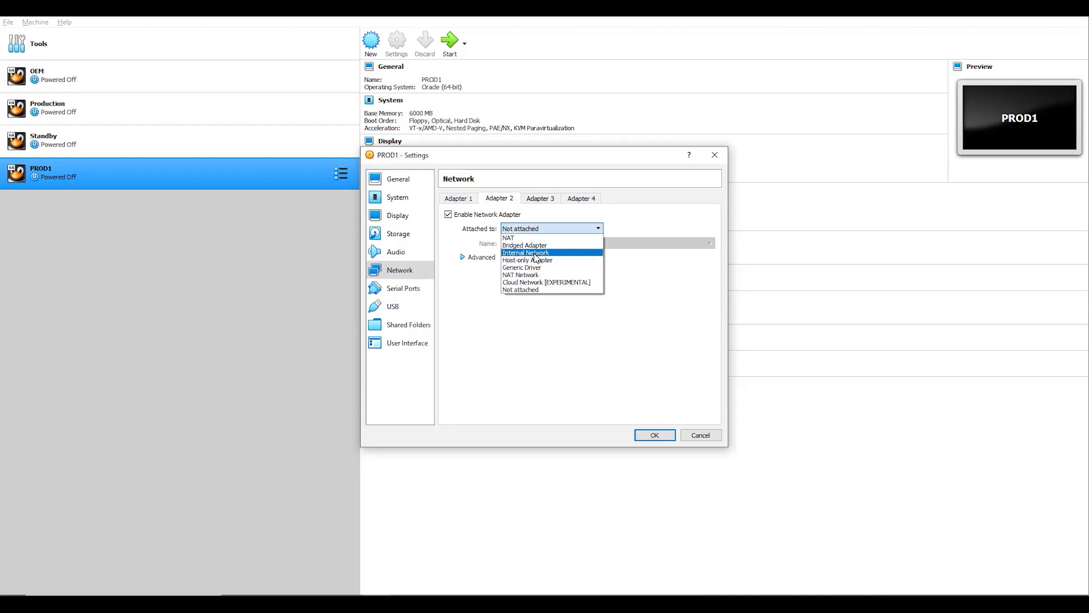
click(536, 255)
double_click(535, 244)
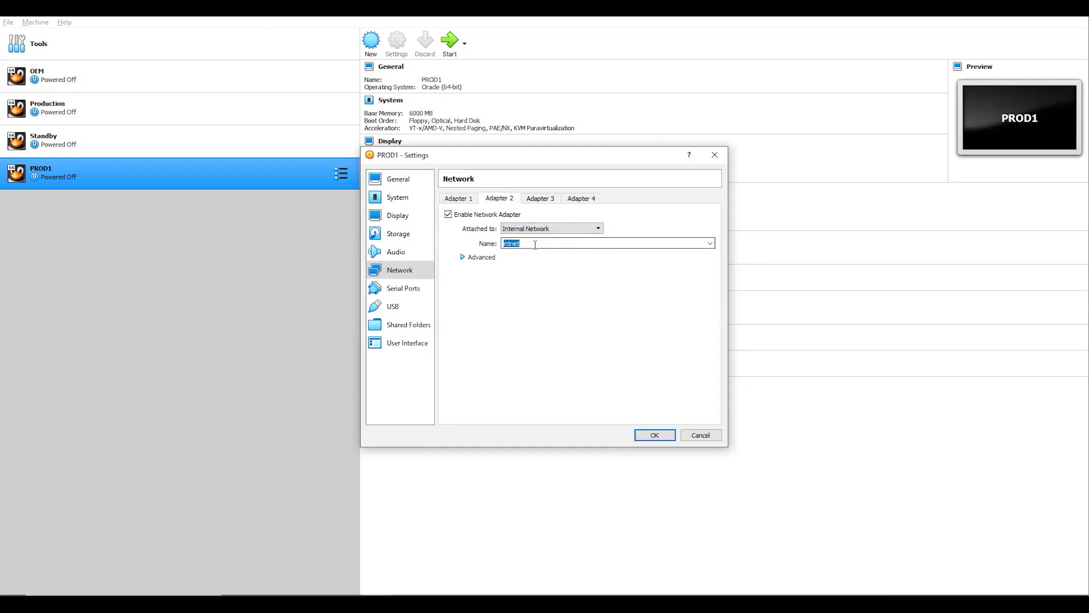
text(priv)
- Enable network Adapter 3, attach it to a Bridged Adapter, and check the Adapter 2 settings
click(543, 199)
click(499, 214)
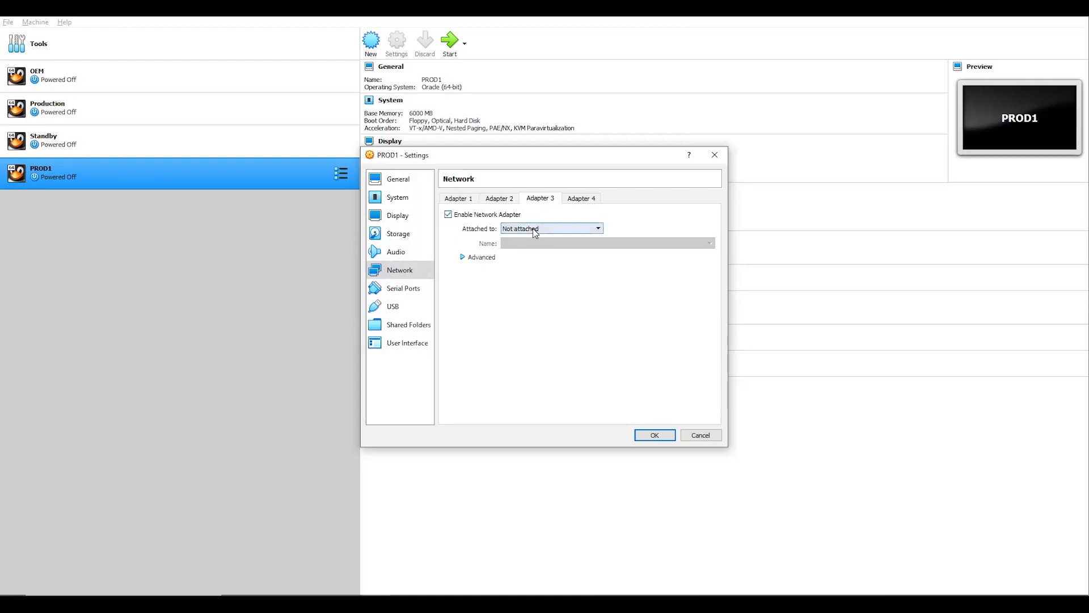
click(532, 228)
click(539, 246)
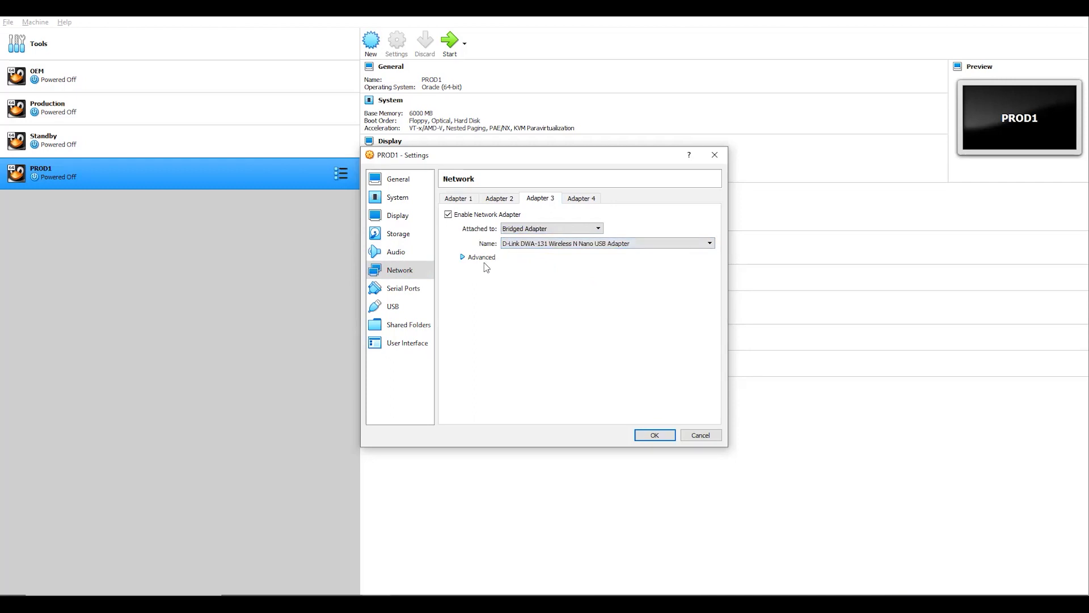
click(485, 202)
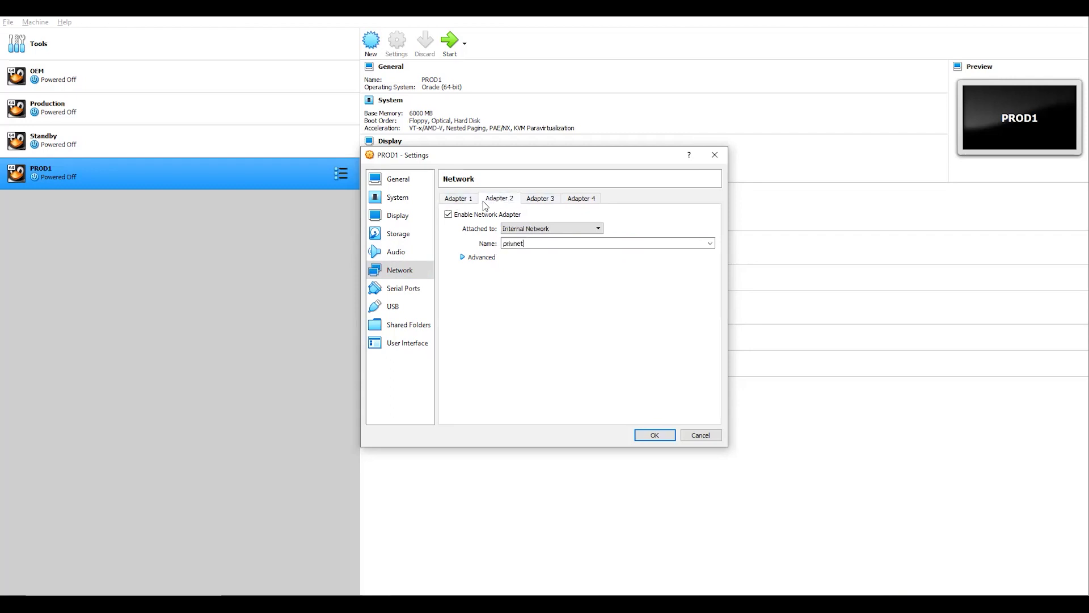
click(537, 199)
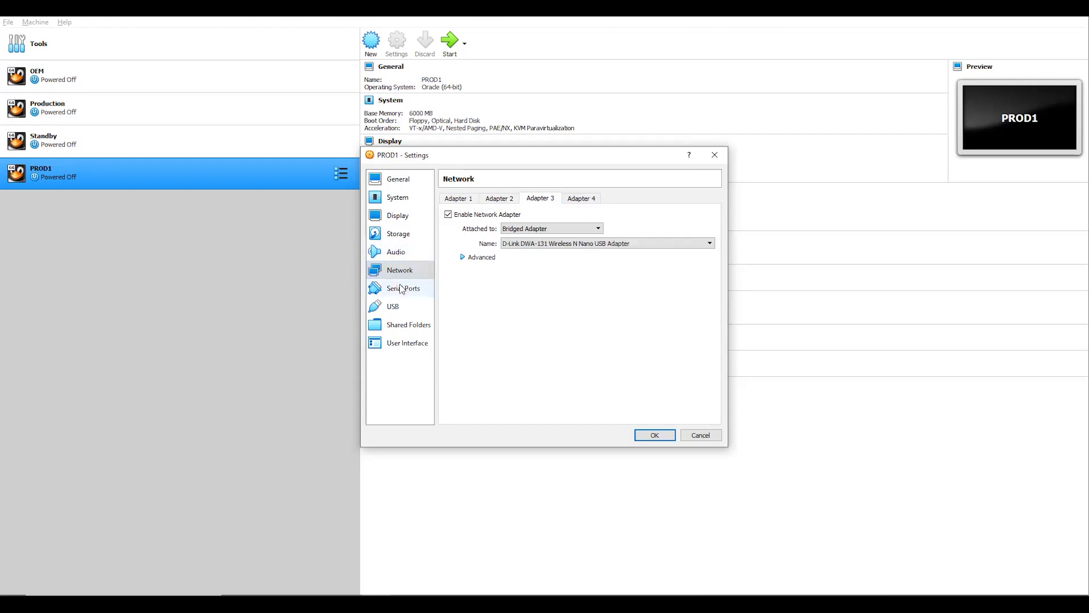
- Review PROD1's network settings for Adapters 1 to 3 and its serial port and USB settings
click(467, 199)
click(484, 201)
click(463, 202)
click(504, 200)
click(532, 202)
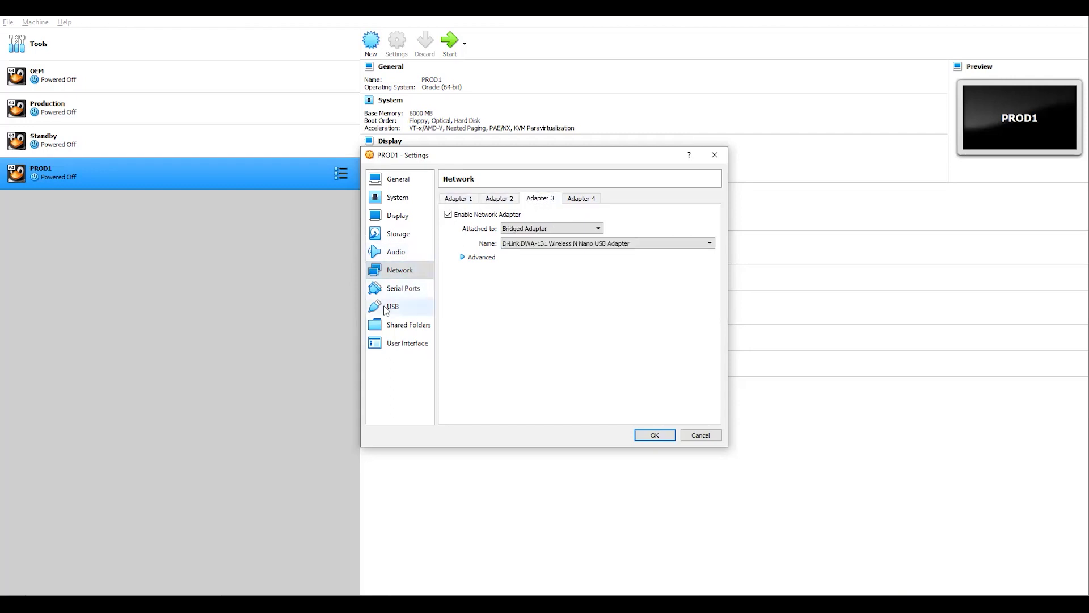
click(406, 289)
click(410, 307)
- Add D:\New_project\19c_Soft_And_Patches to PROD1 as a shared folder with auto-mount enabled
click(413, 324)
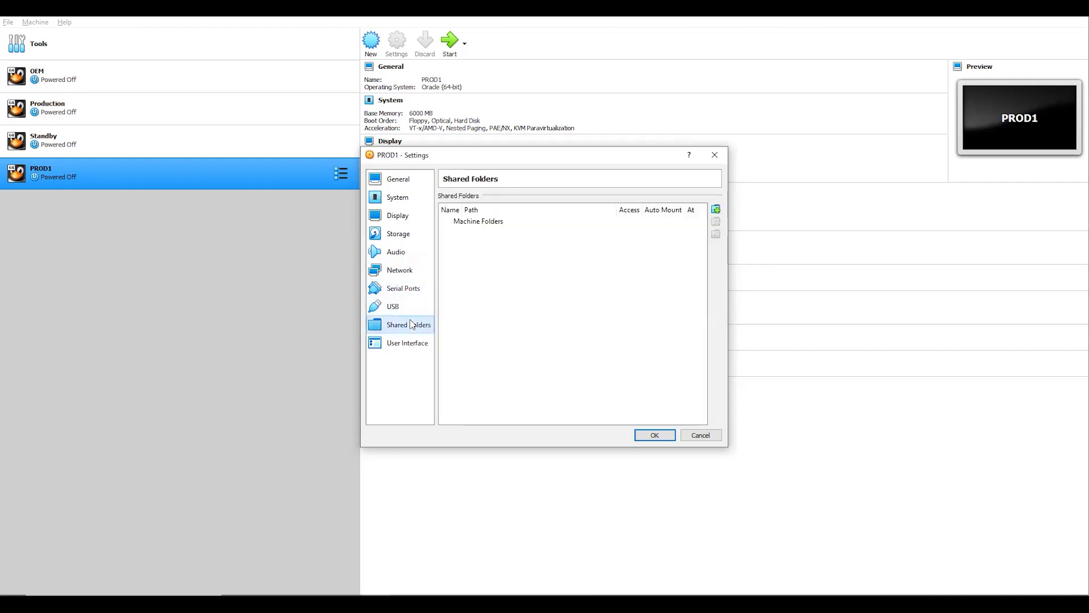
click(716, 210)
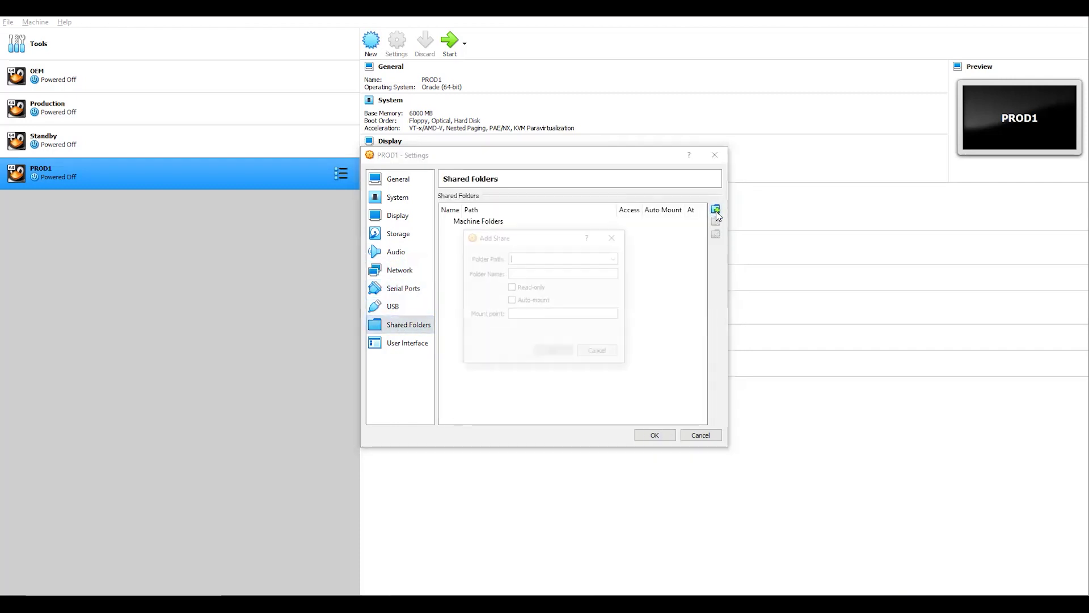
click(617, 262)
click(586, 273)
scroll(517, 431, down, 3)
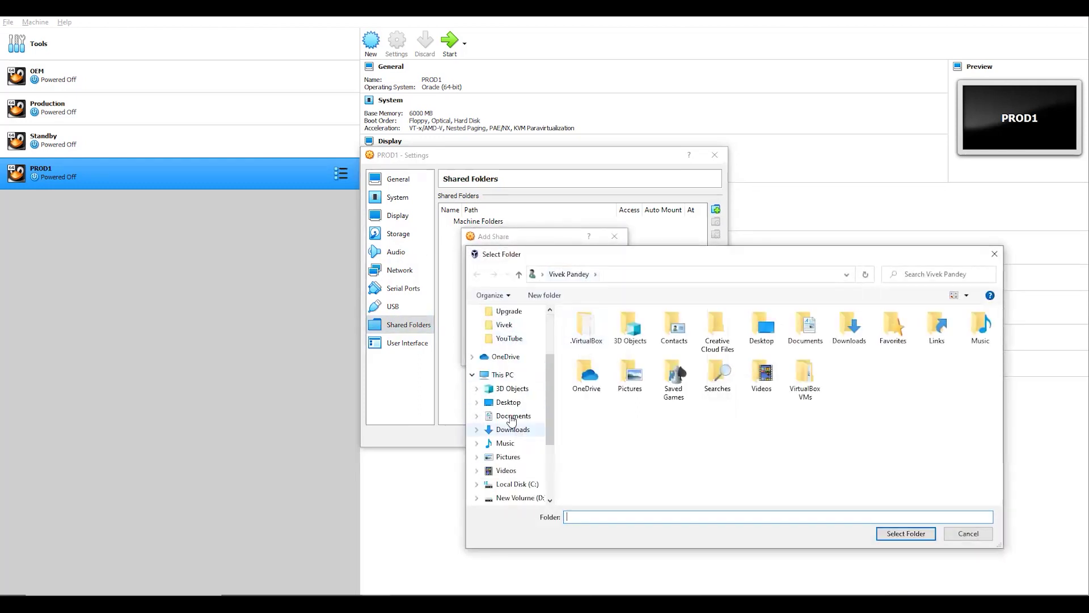
scroll(511, 352, up, 2)
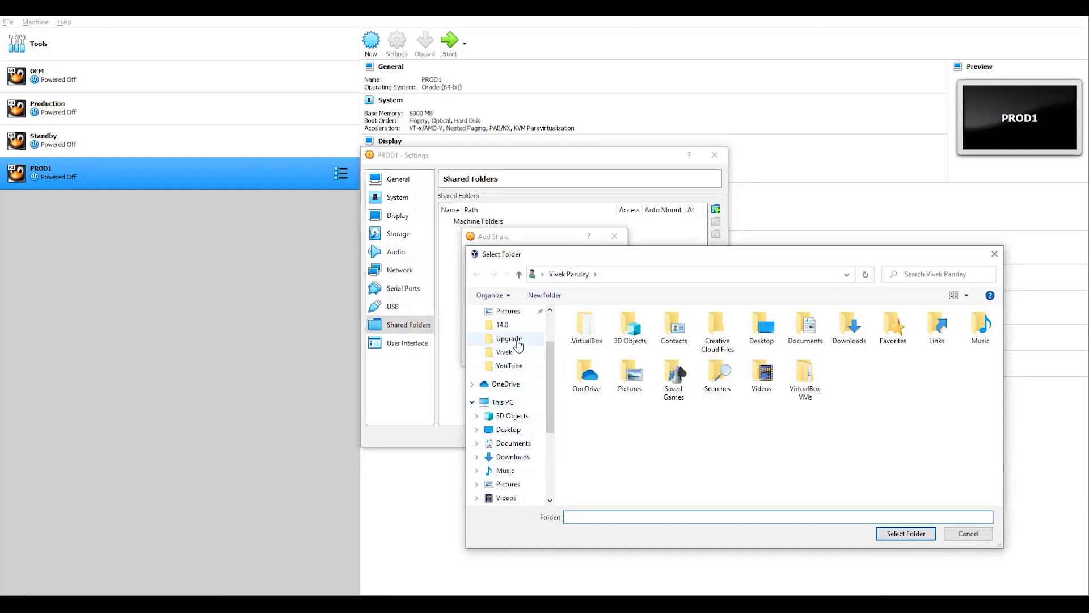
scroll(524, 463, down, 2)
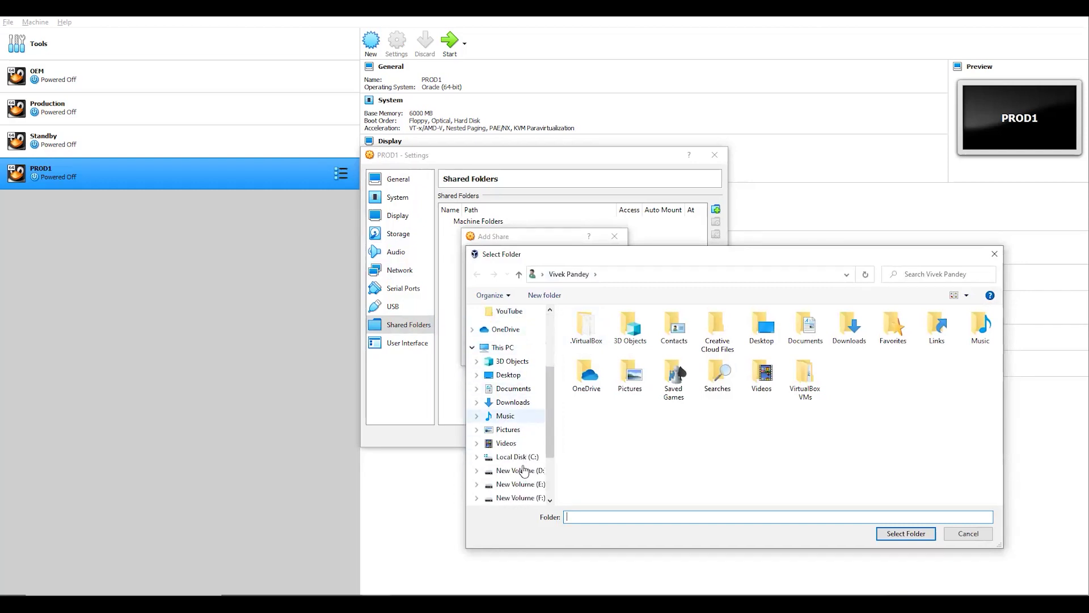
click(519, 457)
double_click(604, 329)
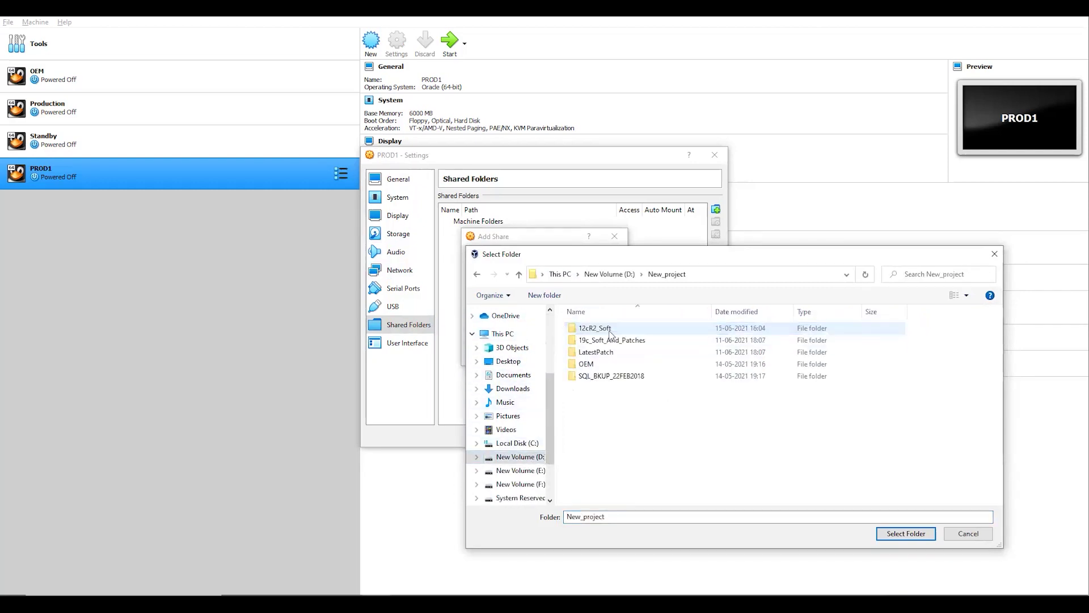
double_click(610, 340)
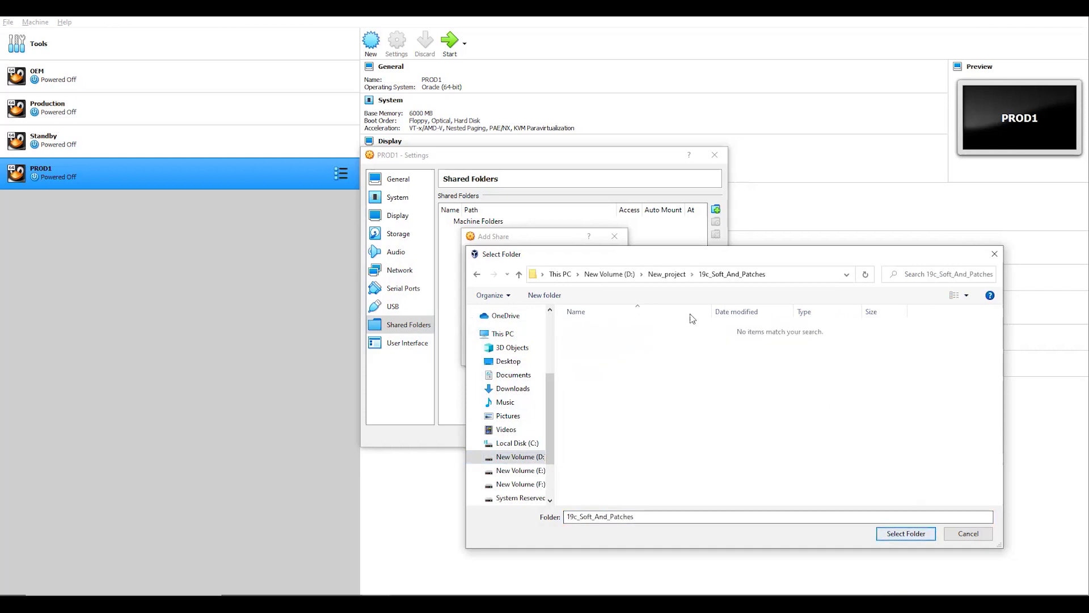
click(916, 534)
click(533, 300)
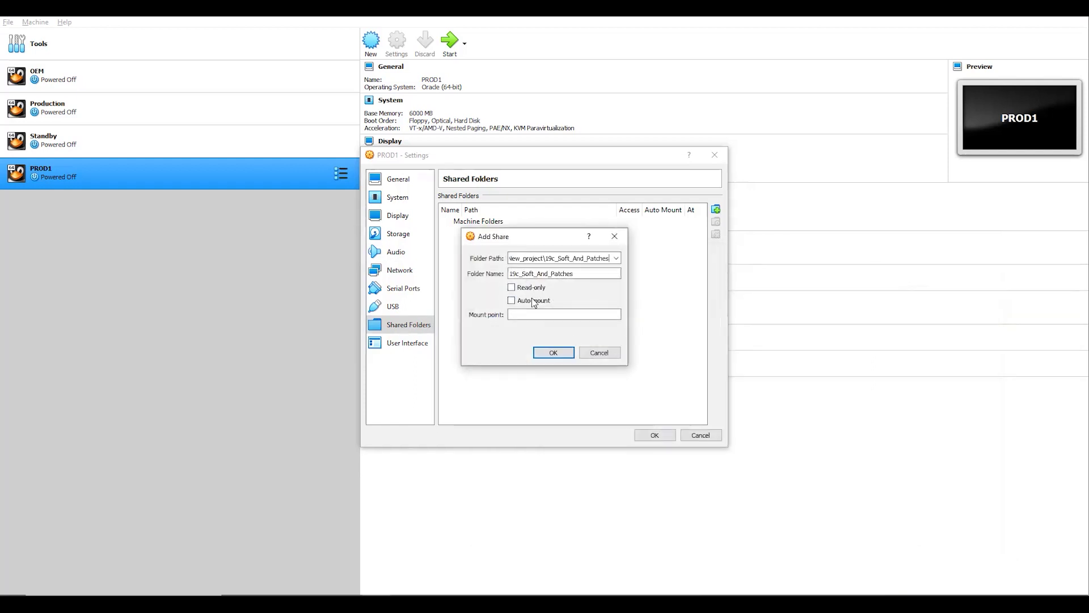
click(554, 353)
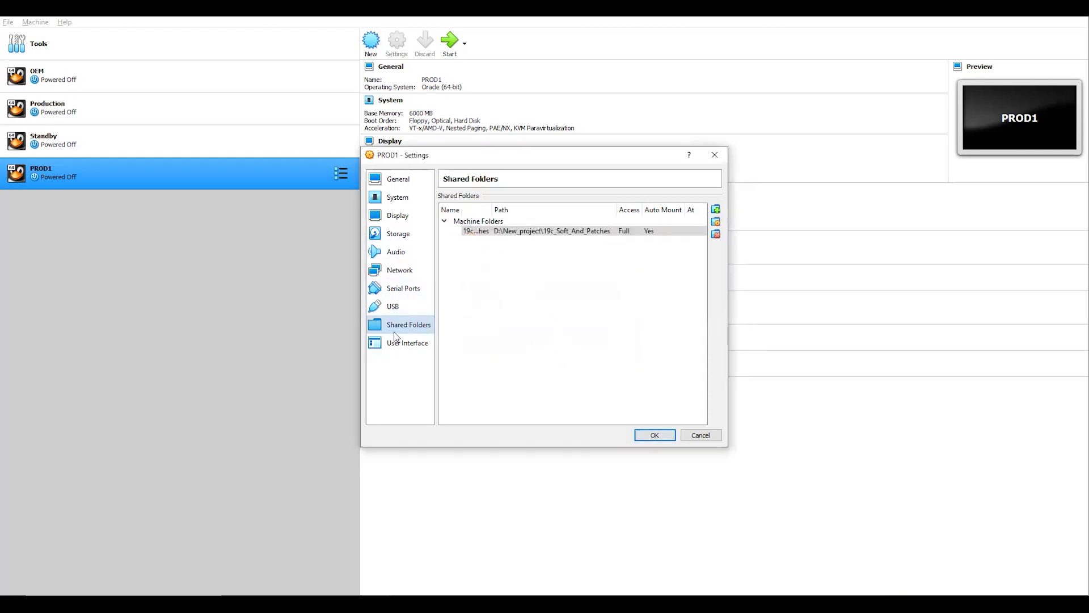
- Load OracleLinux-R7-U8-Server-x86_64-dvd.iso into PROD1's empty IDE optical drive and start the virtual machine
click(403, 309)
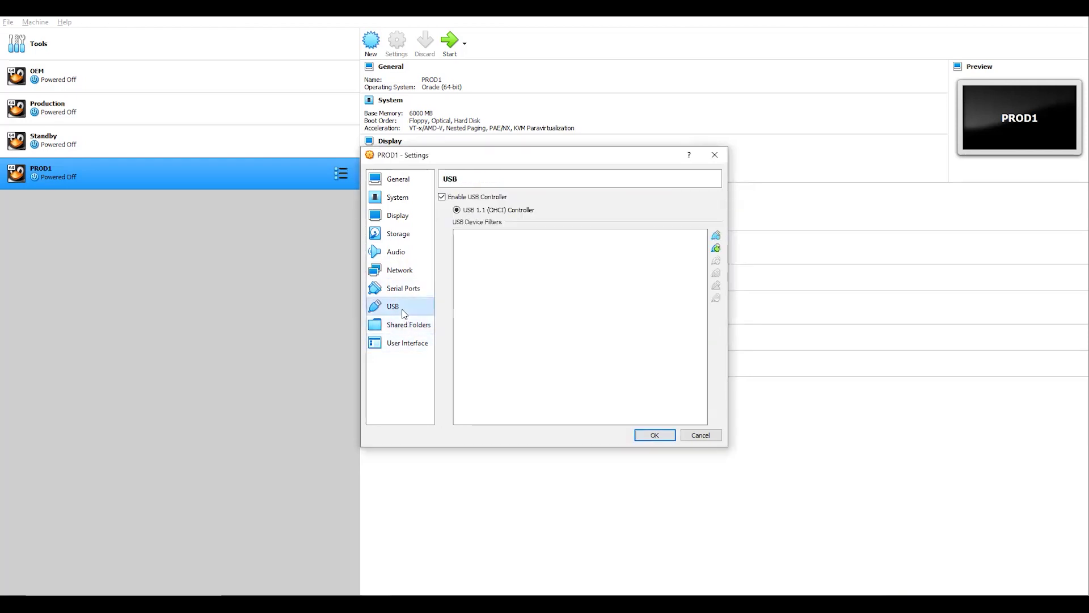
click(411, 216)
click(412, 236)
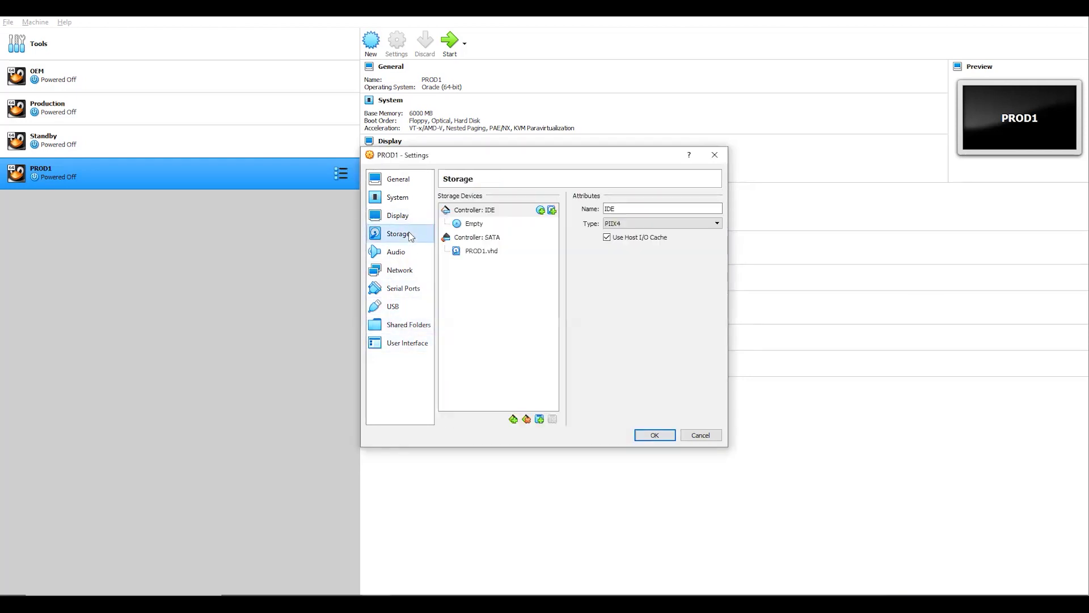
click(483, 227)
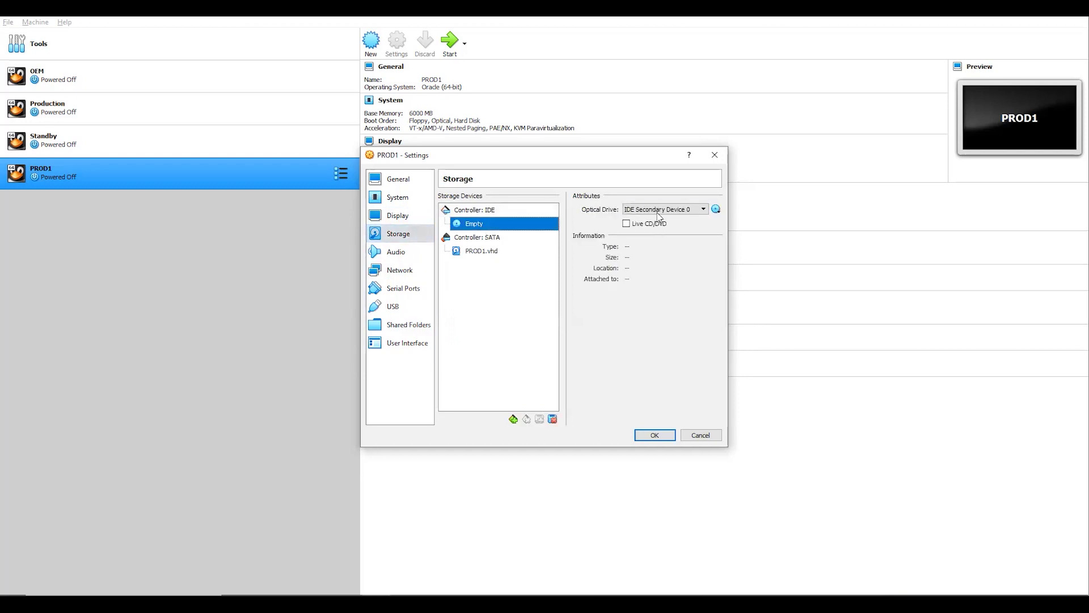
click(716, 209)
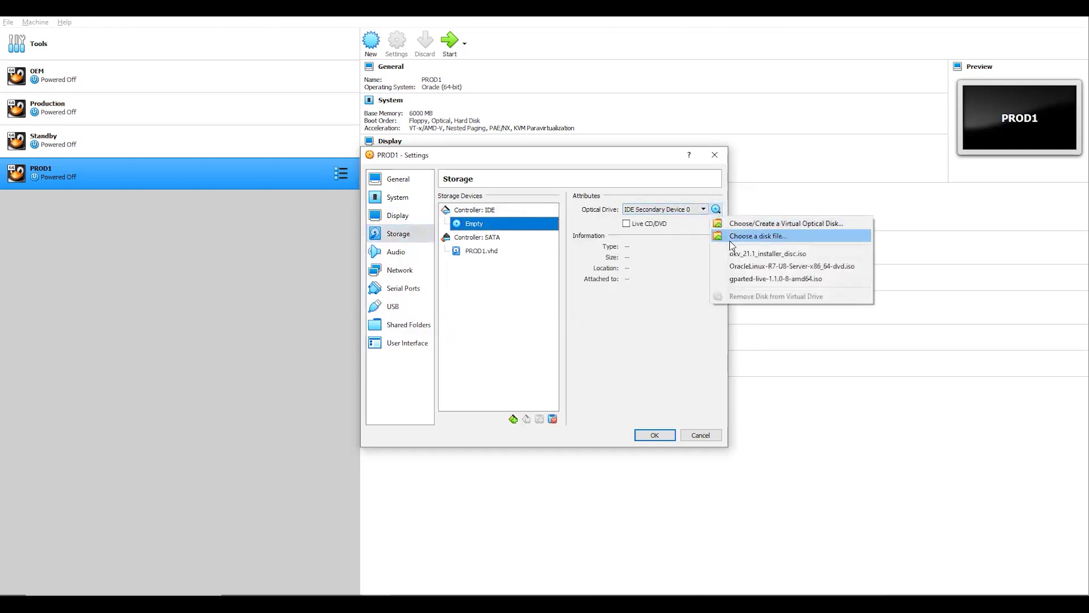
click(808, 271)
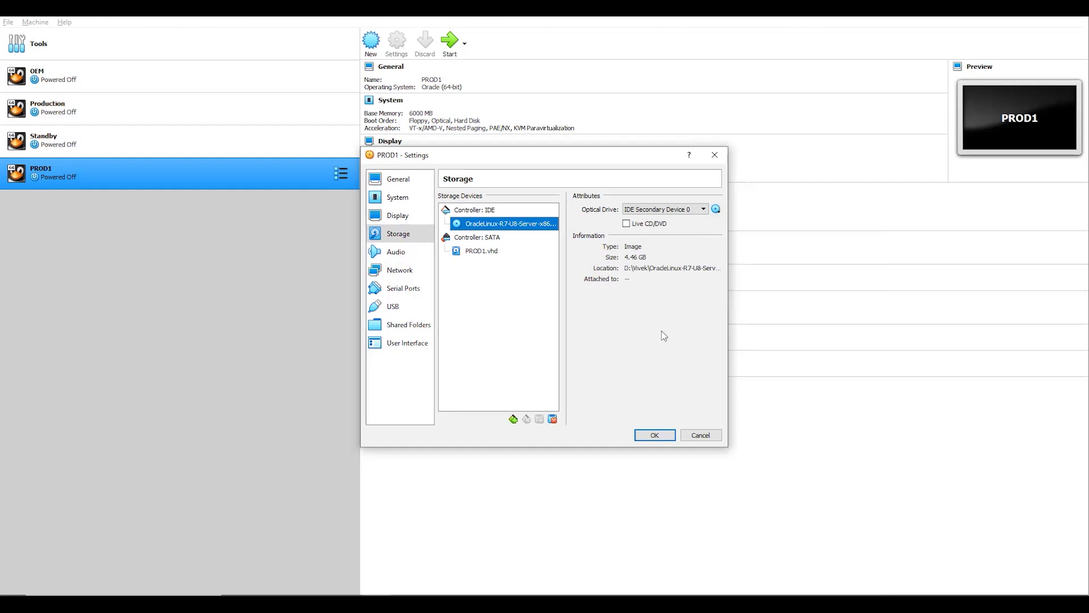
click(667, 437)
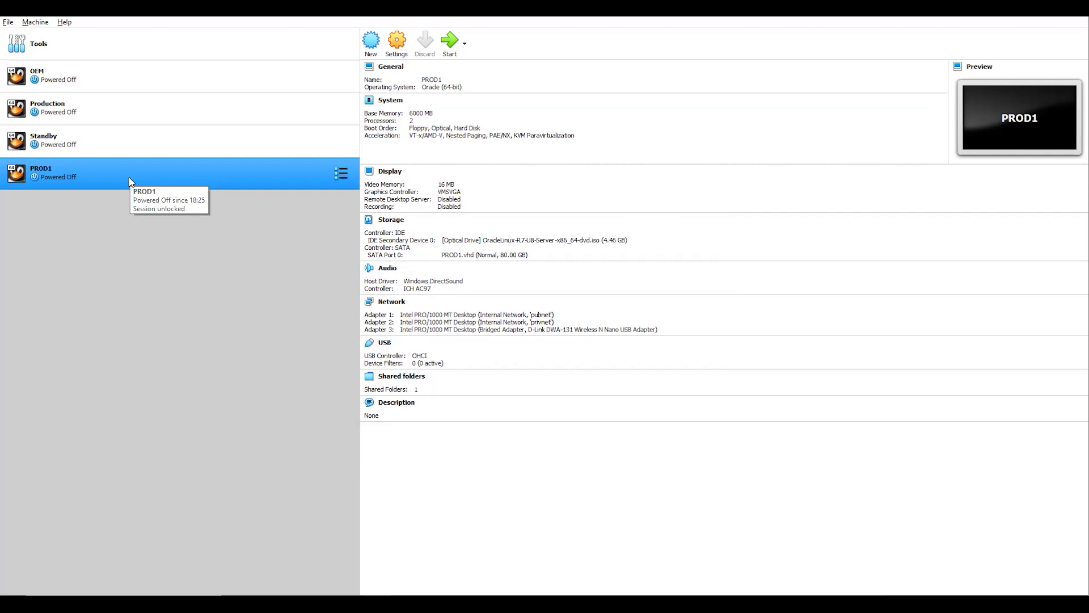
click(452, 55)
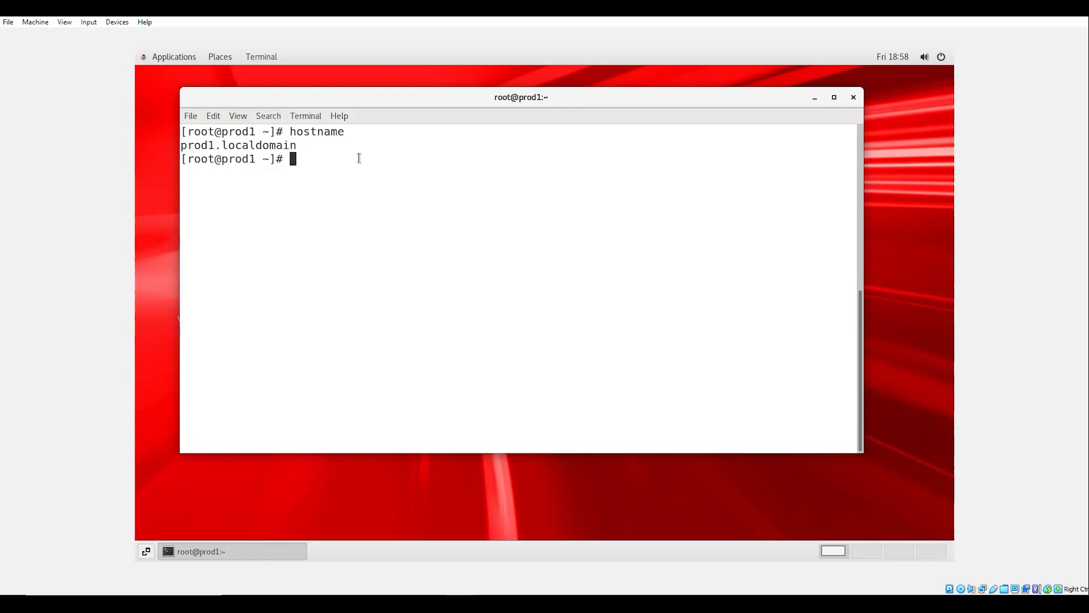
- Turn on the enp0s9, enp0s8 and enp0s3 Ethernet connections in the guest's network settings
click(942, 56)
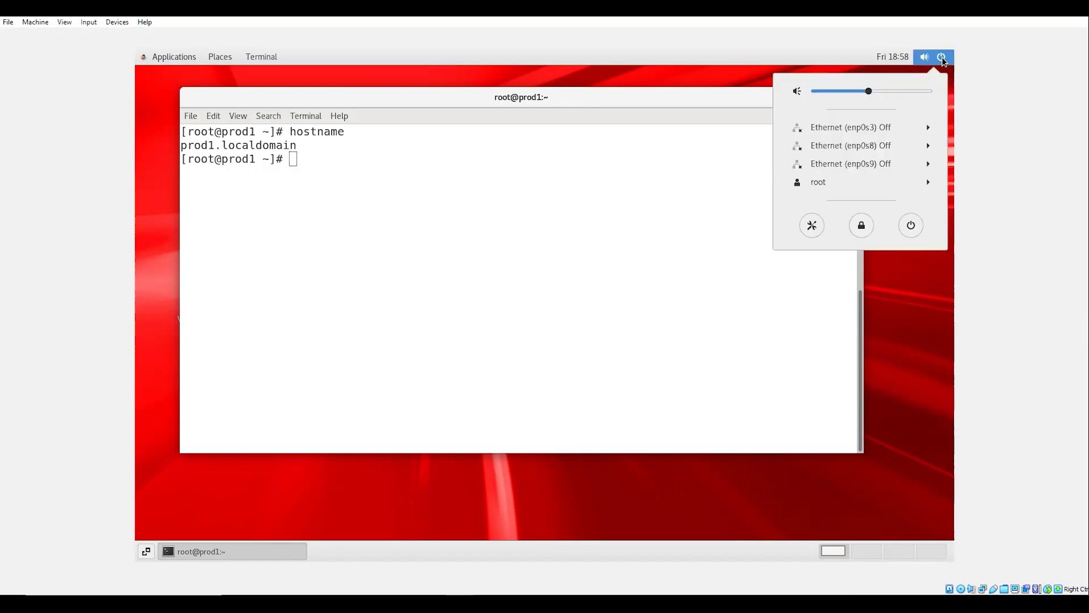
click(916, 134)
click(848, 164)
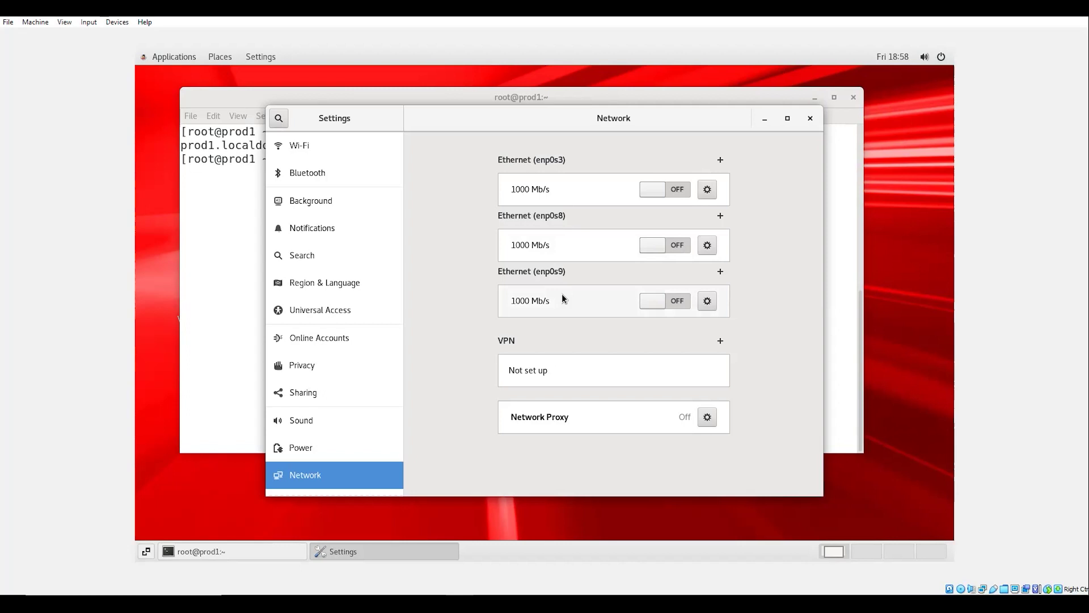
click(682, 305)
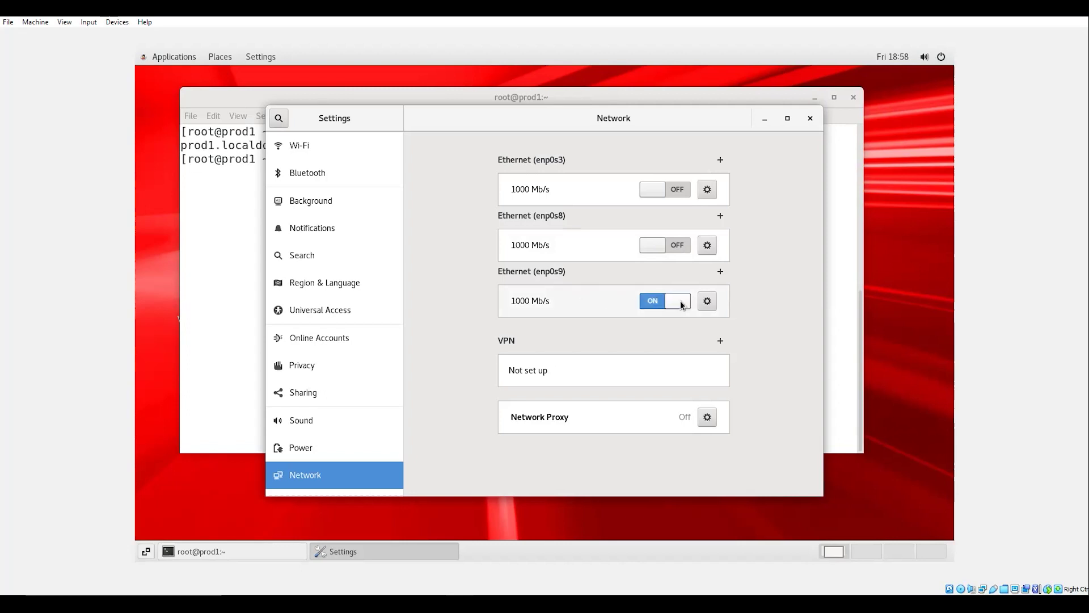
click(699, 247)
click(699, 188)
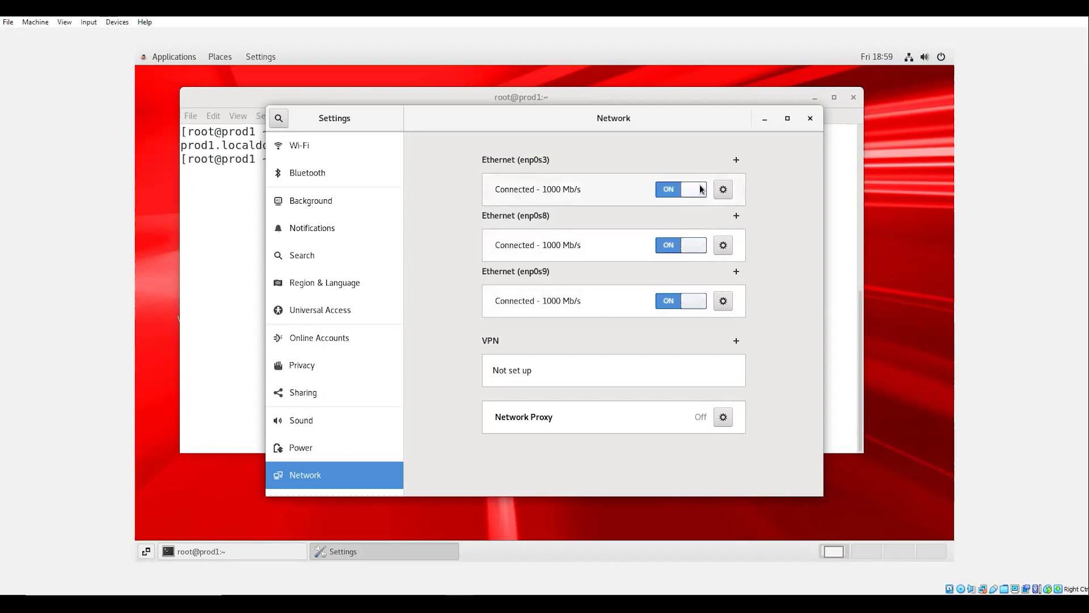
- Set the enp0s3 wired connection to connect automatically and show its IPv4 settings
click(724, 189)
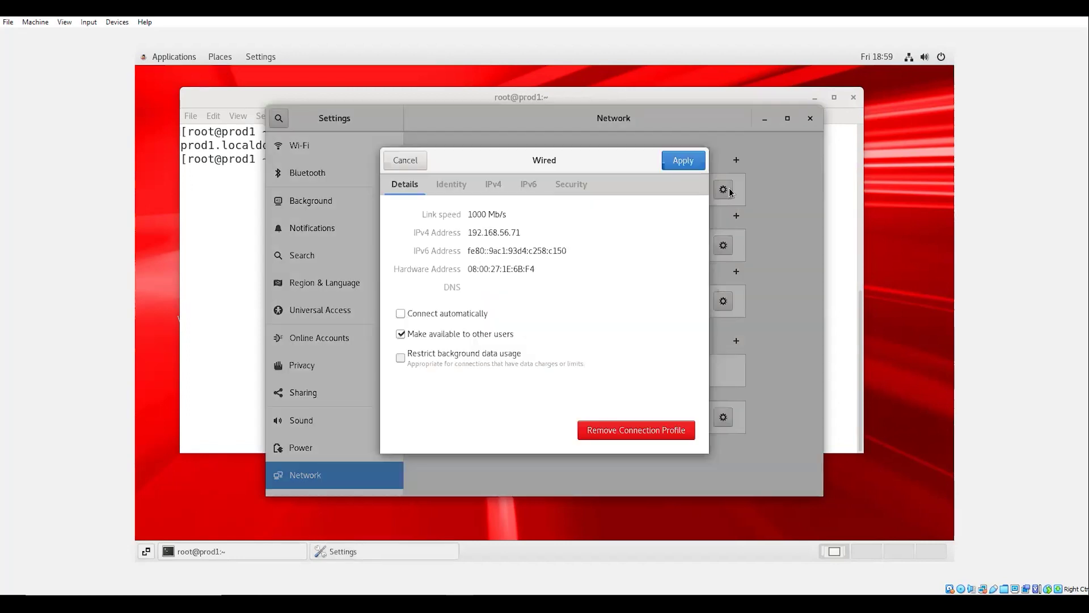
click(448, 315)
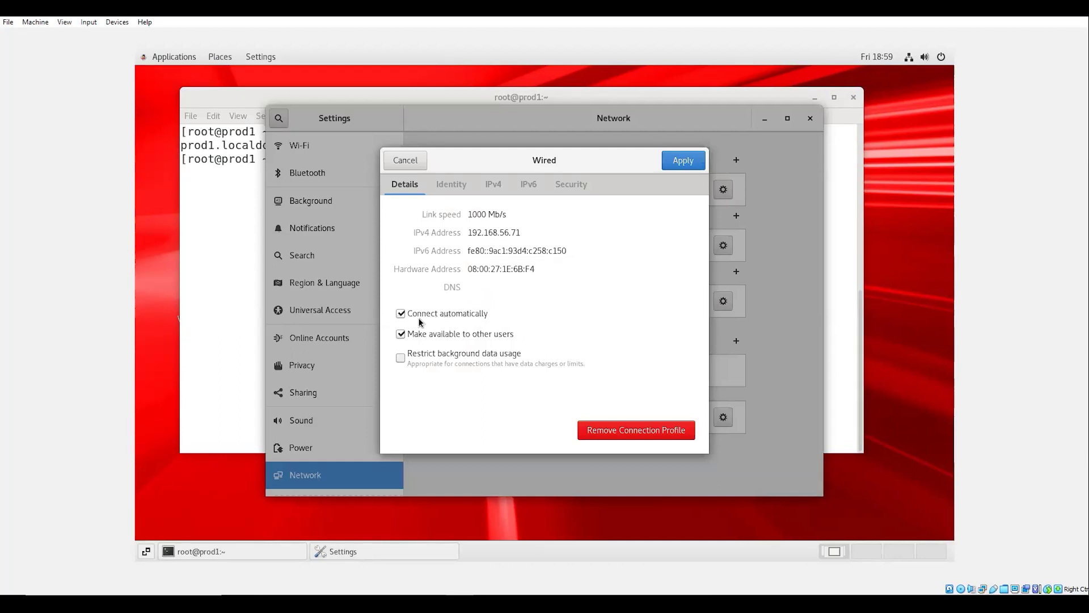
click(459, 183)
click(493, 184)
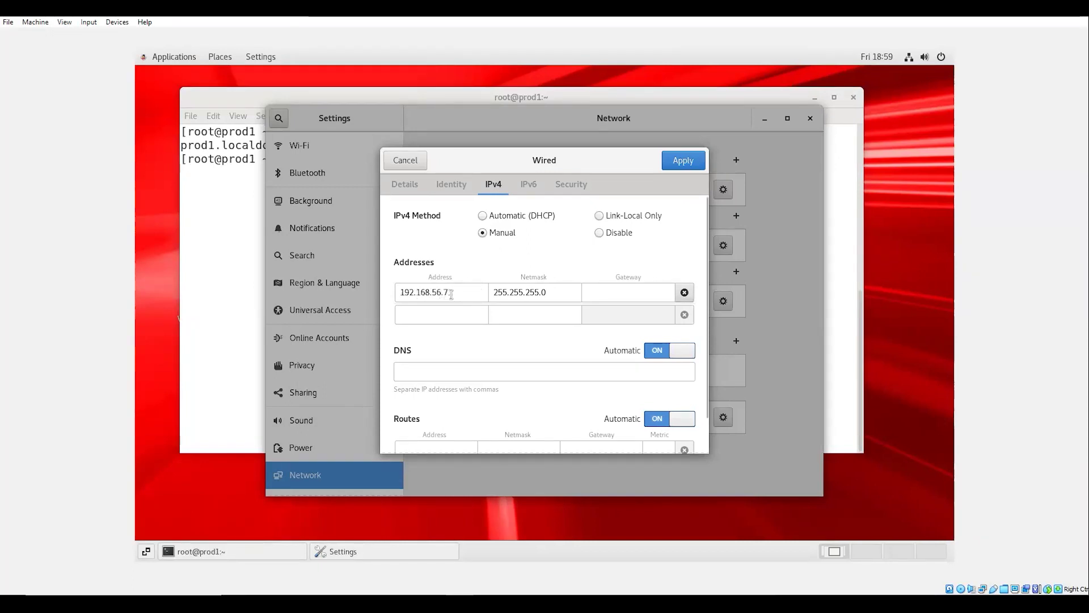
- Compare enp0s3's IPv4 address with the primary site network plan in the presentation, and apply the connection settings in the virtual machine
mouse_move(431, 602)
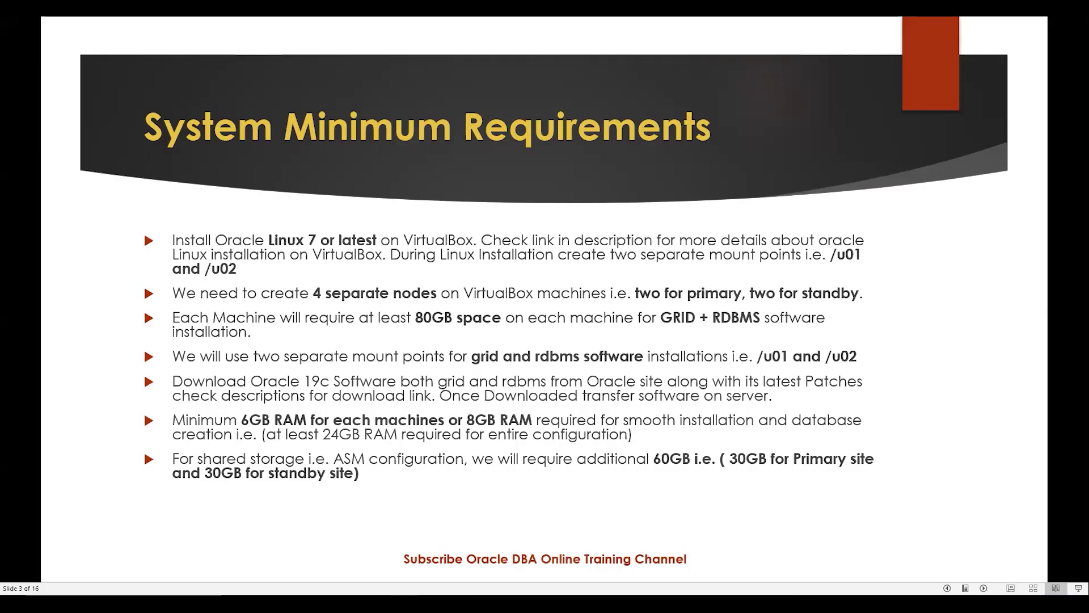
key(Right)
key(Right)
key(Right)
key(Right)
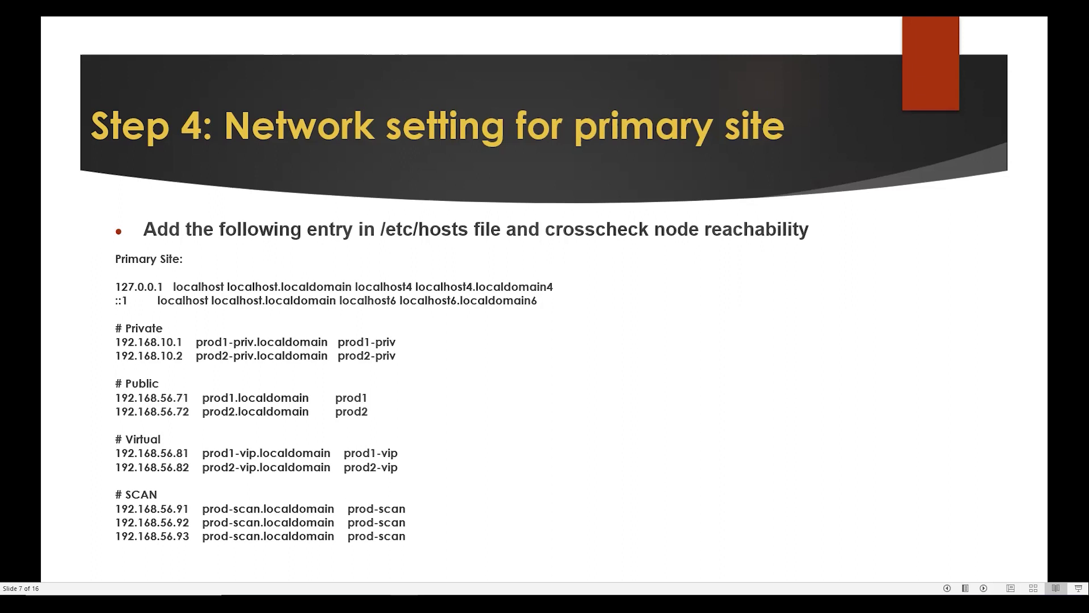
key(alt+Tab)
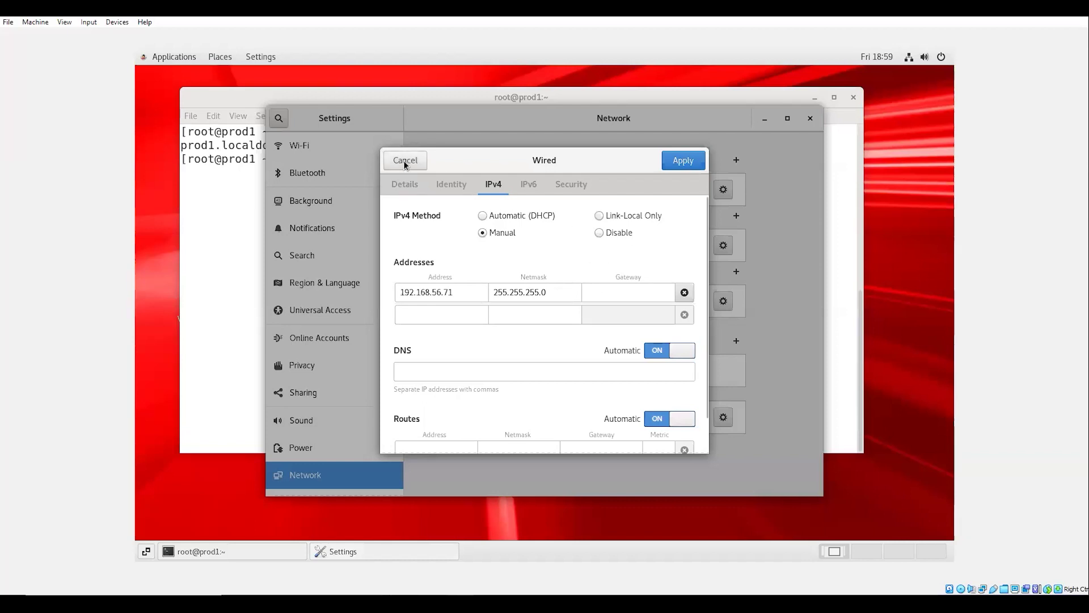
click(682, 159)
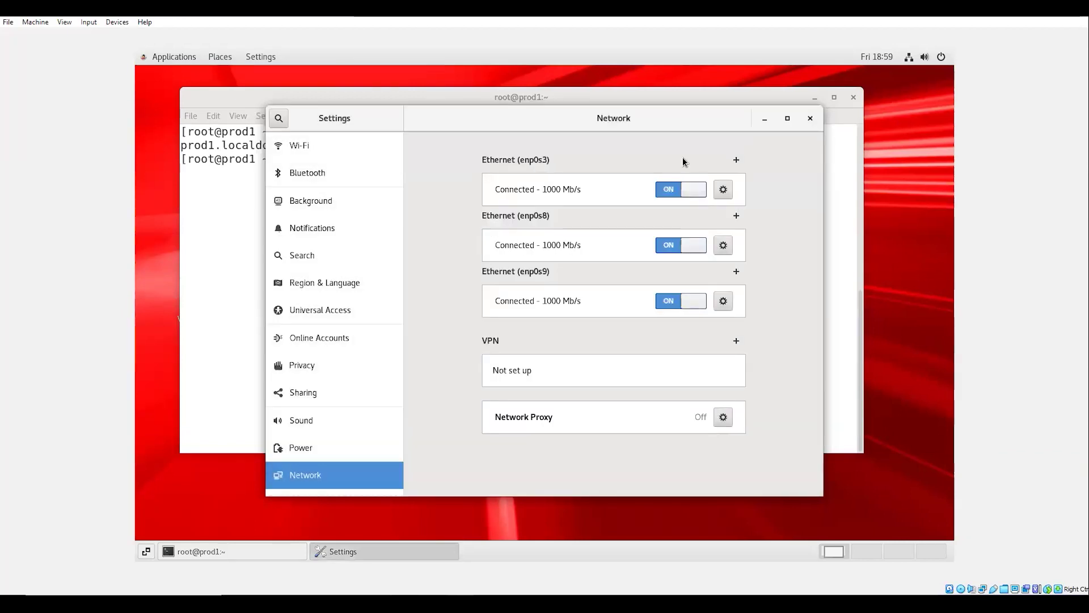
- Review enp0s8's manual IPv4 address and netmask, apply its connection settings and close the network settings
click(724, 246)
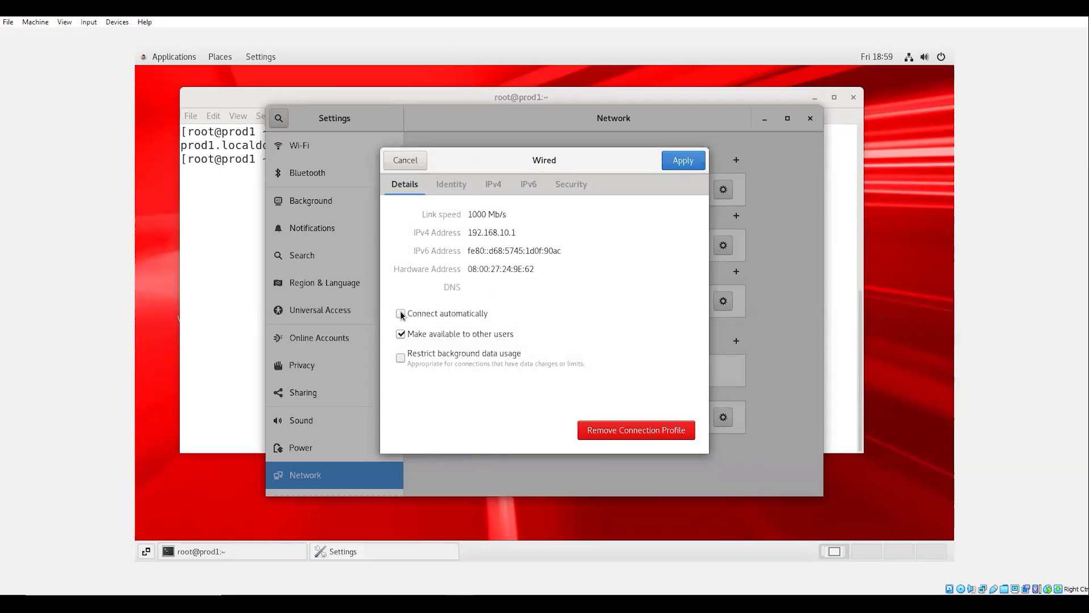
click(494, 187)
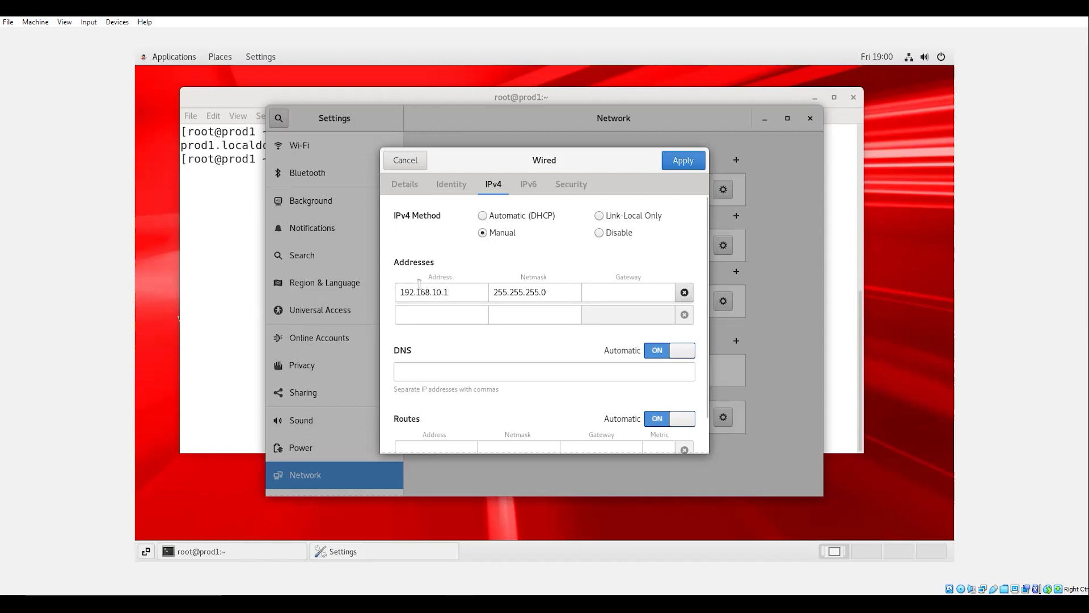
click(683, 161)
key(ctrl+q)
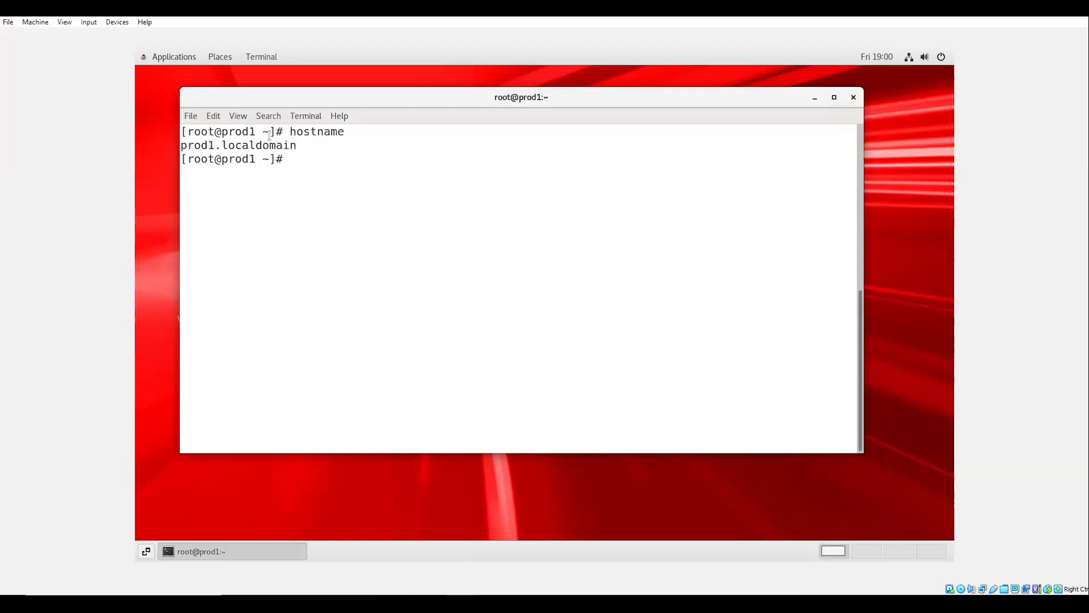
- List the mounted filesystems with df -h and examine the /u01, /u02, shared folder and /tmp entries
text(df -h)
key(Return)
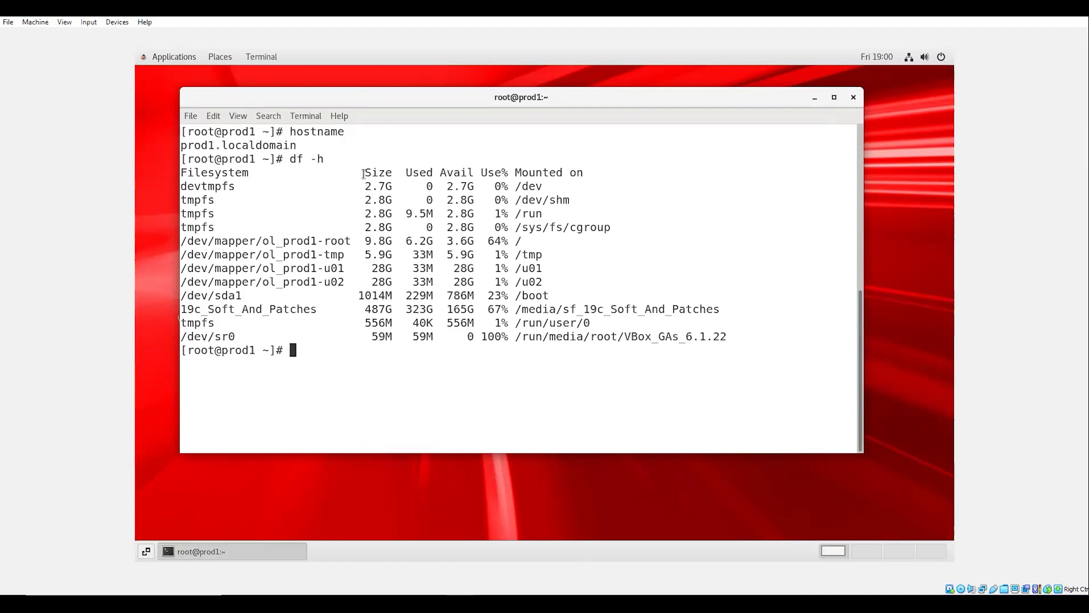
double_click(528, 267)
double_click(533, 281)
double_click(565, 308)
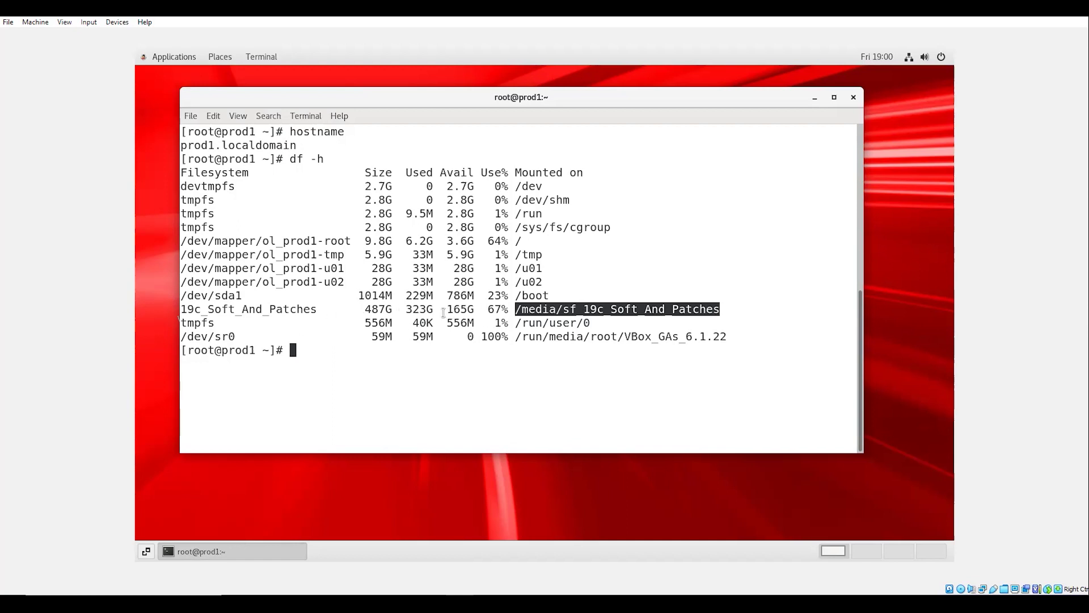
double_click(527, 254)
double_click(462, 254)
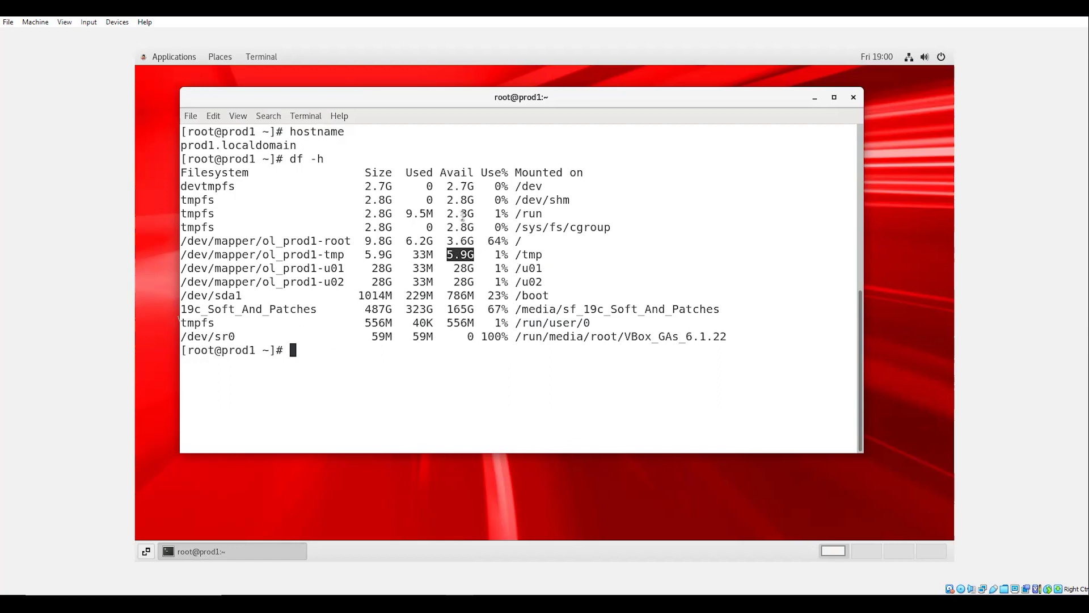
- Check the machine's memory and swap in megabytes with free -m
text(free -m)
key(Return)
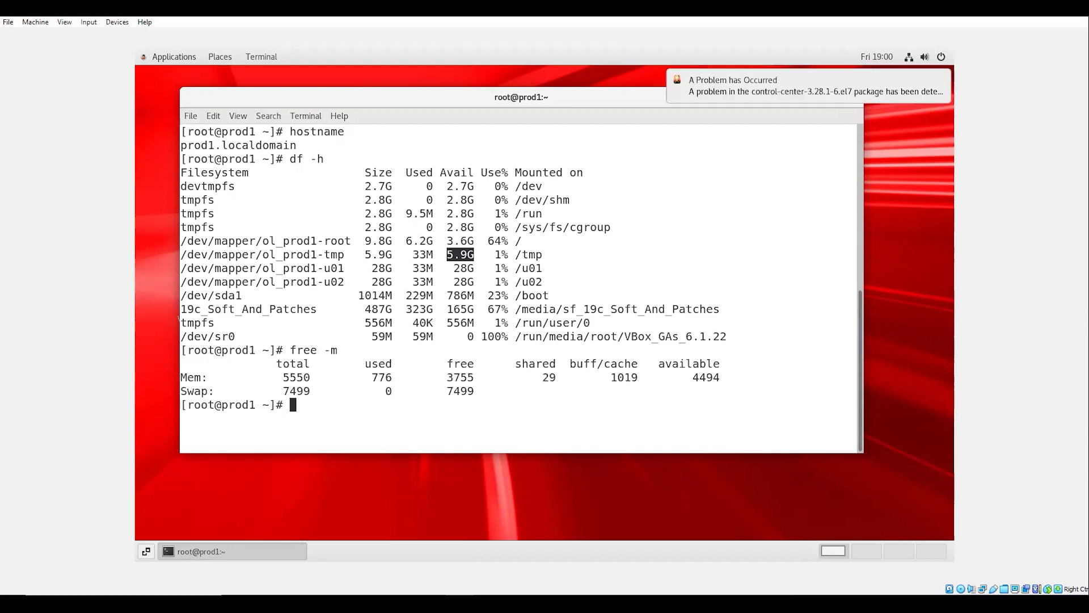
double_click(293, 390)
click(490, 395)
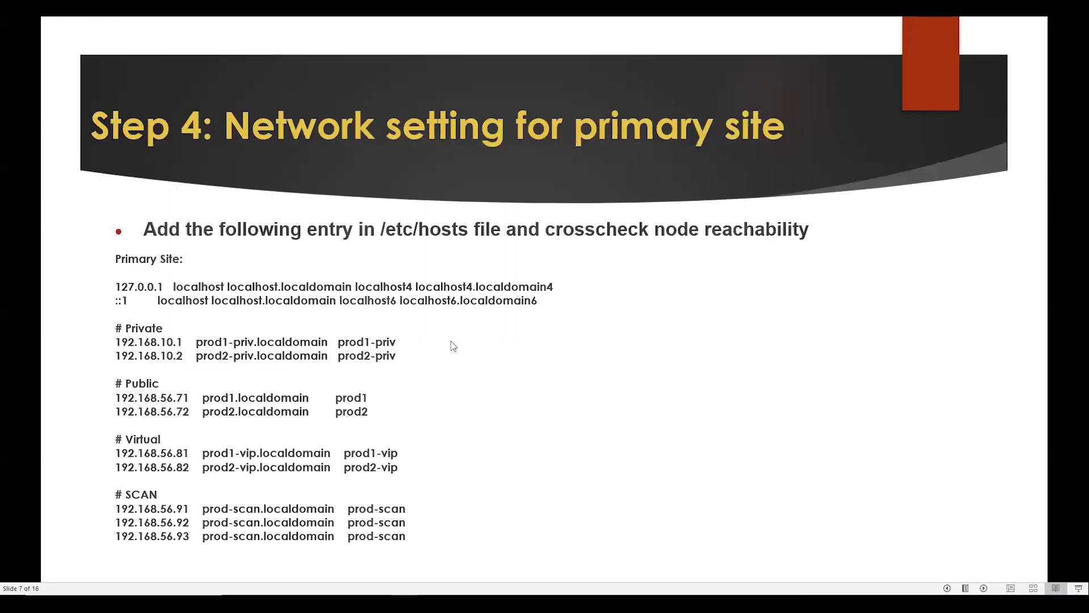
- Return to the System Minimum Requirements slide in the presentation
key(Left)
key(Left)
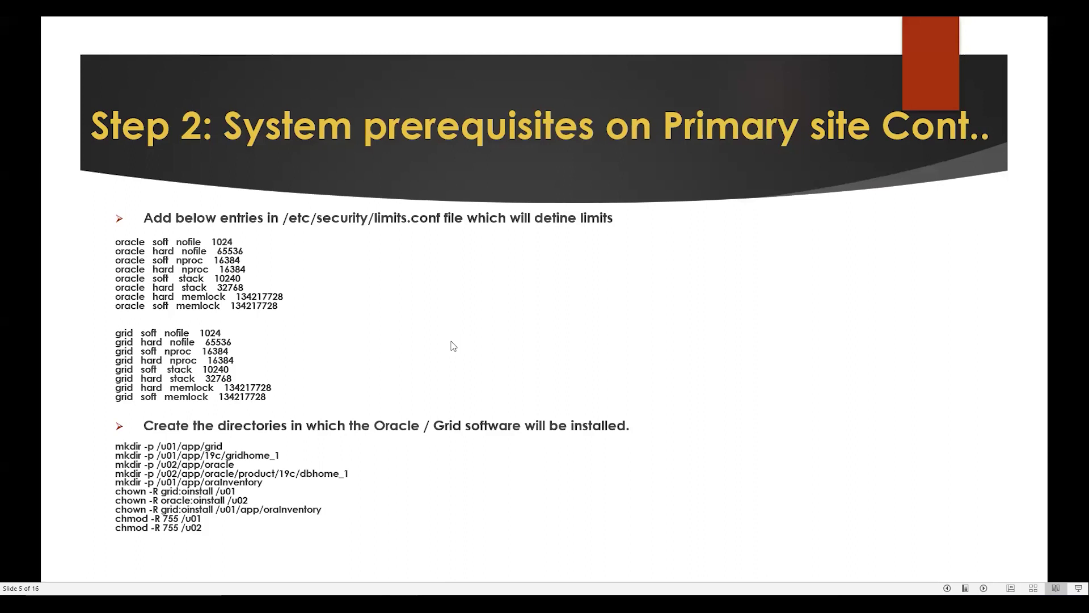
key(Left)
key(Left)
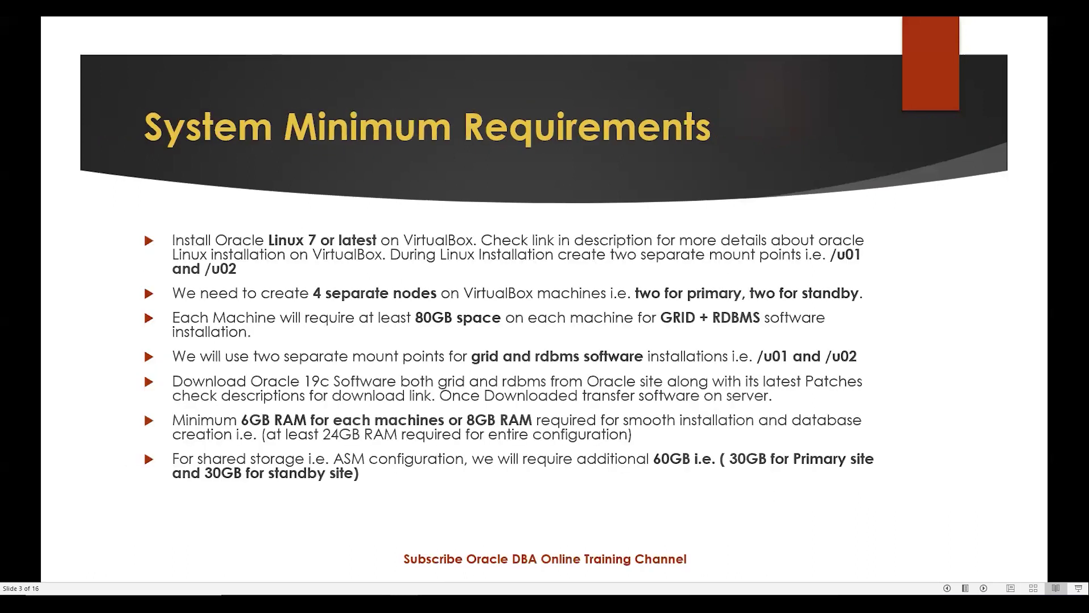